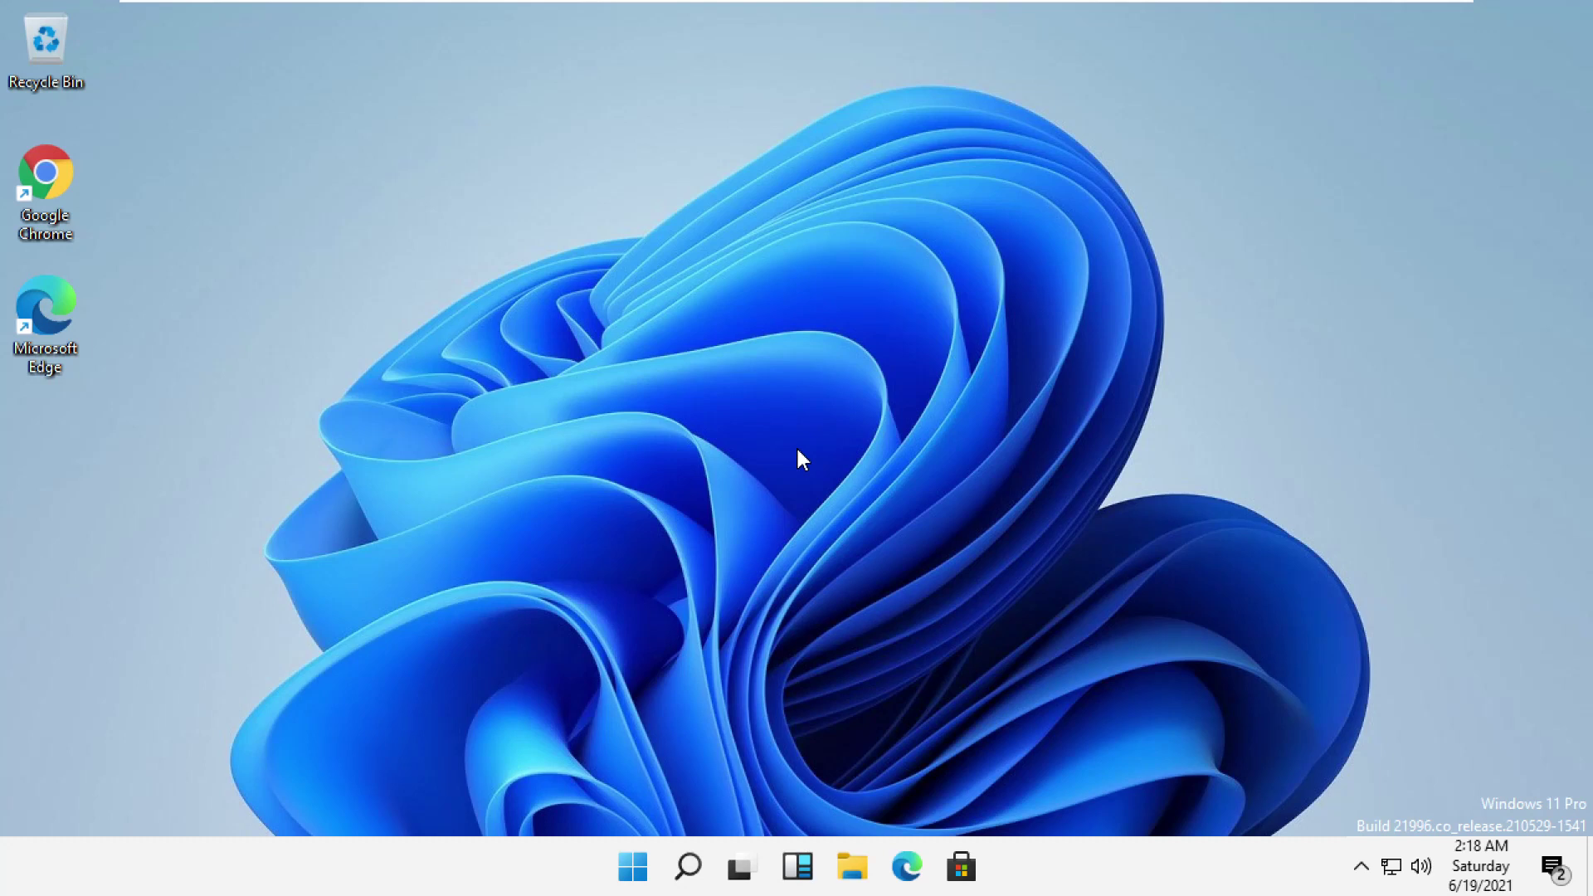
# - Search Windows for 'control panel'
pyautogui.click(690, 868)
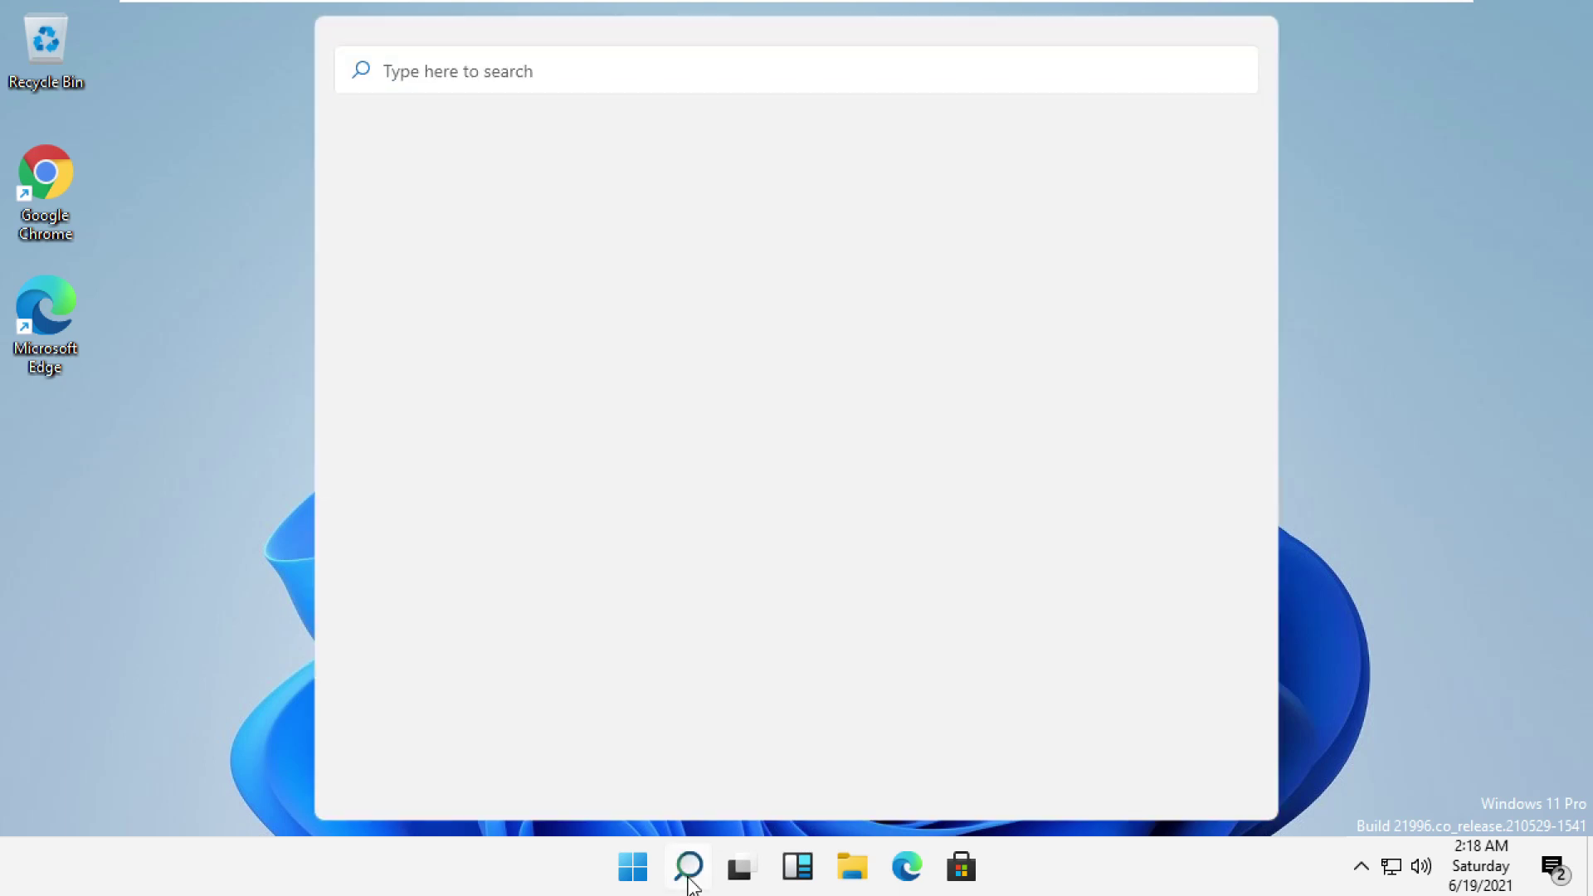
pyautogui.write('con')
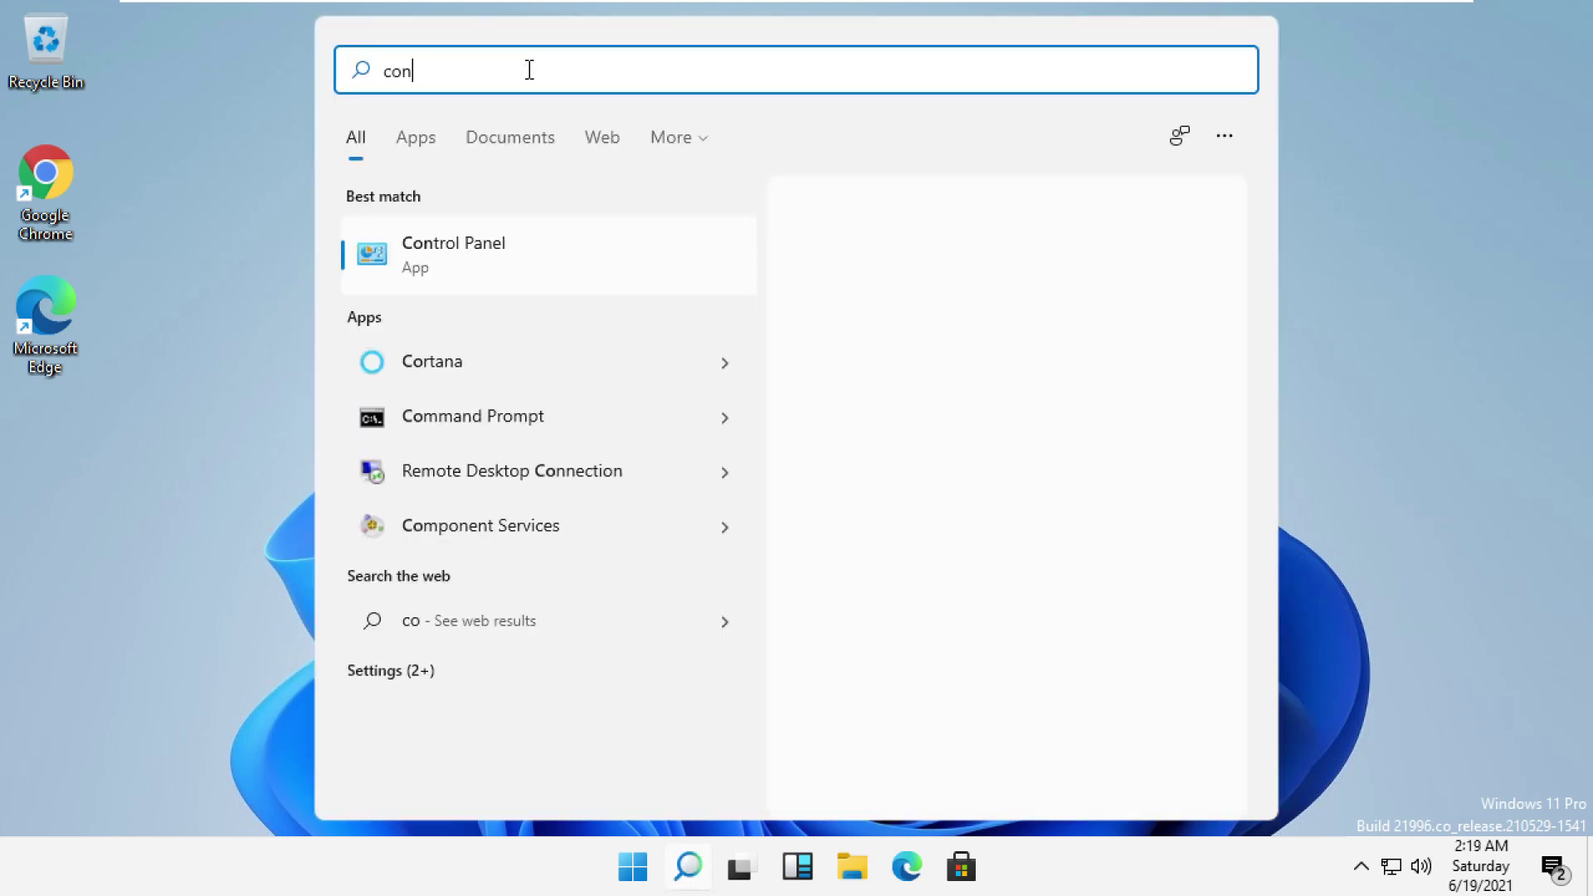
pyautogui.write('trol panel')
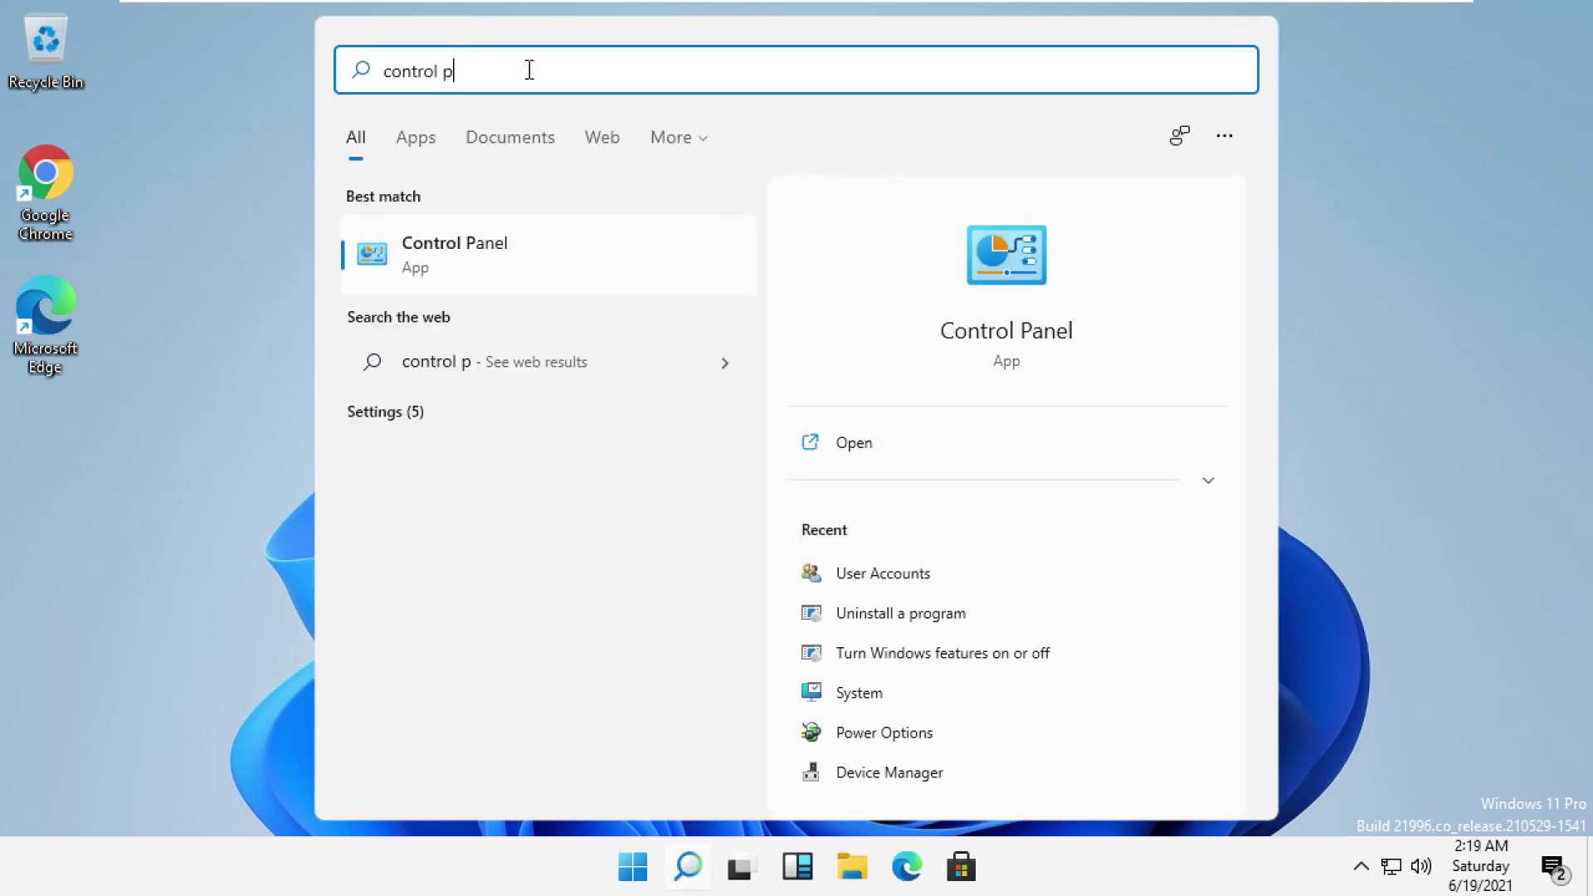
# - Open Control Panel > Programs > Programs and Features, then the Windows features list
pyautogui.click(541, 282)
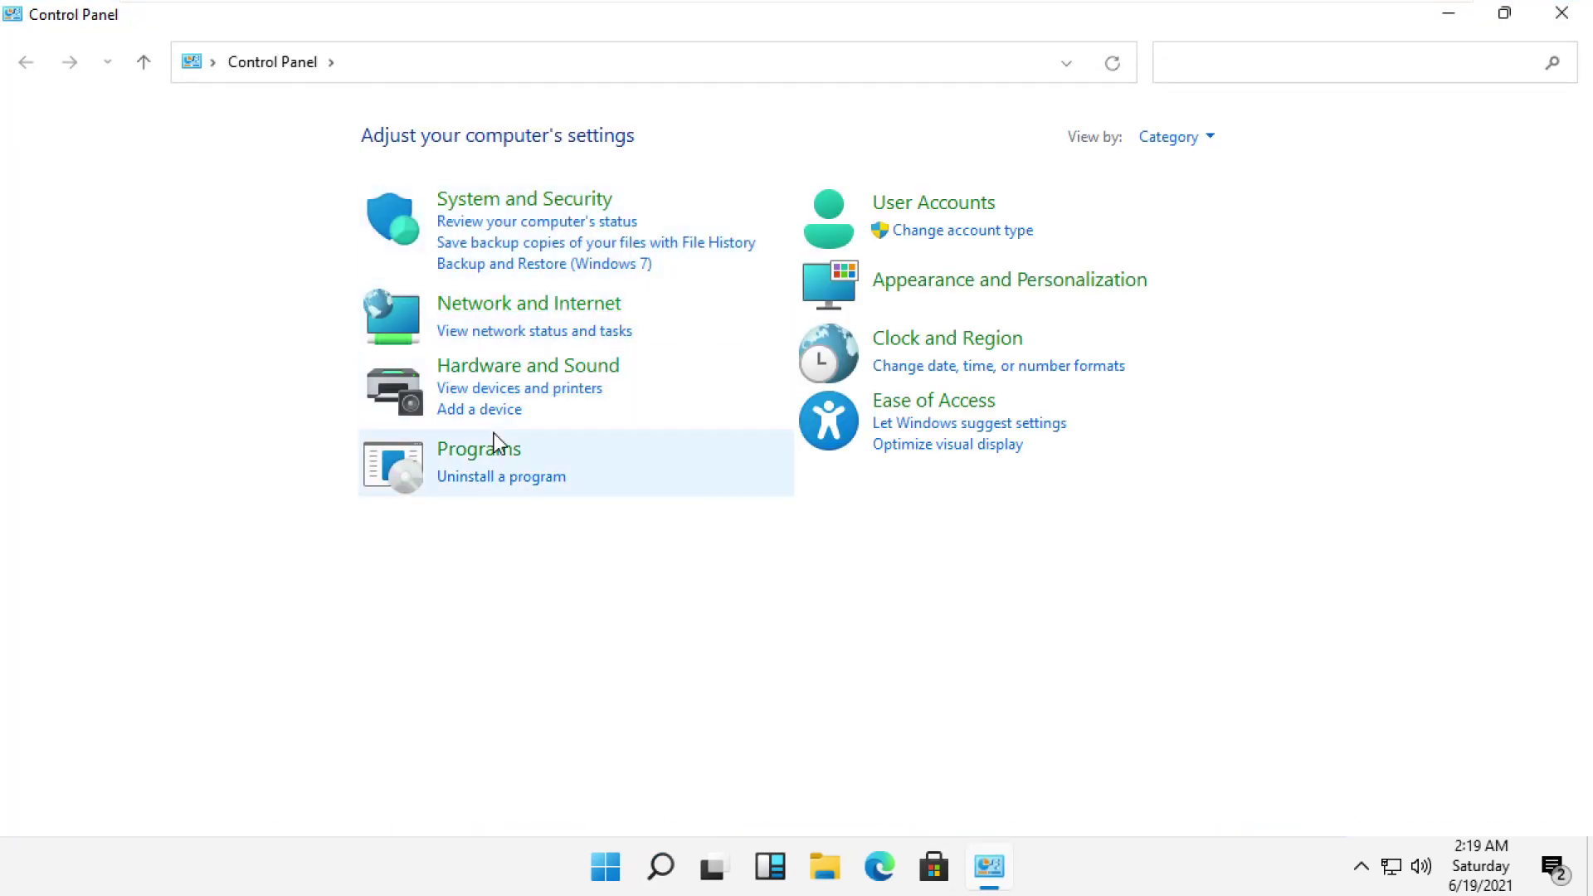
pyautogui.click(473, 459)
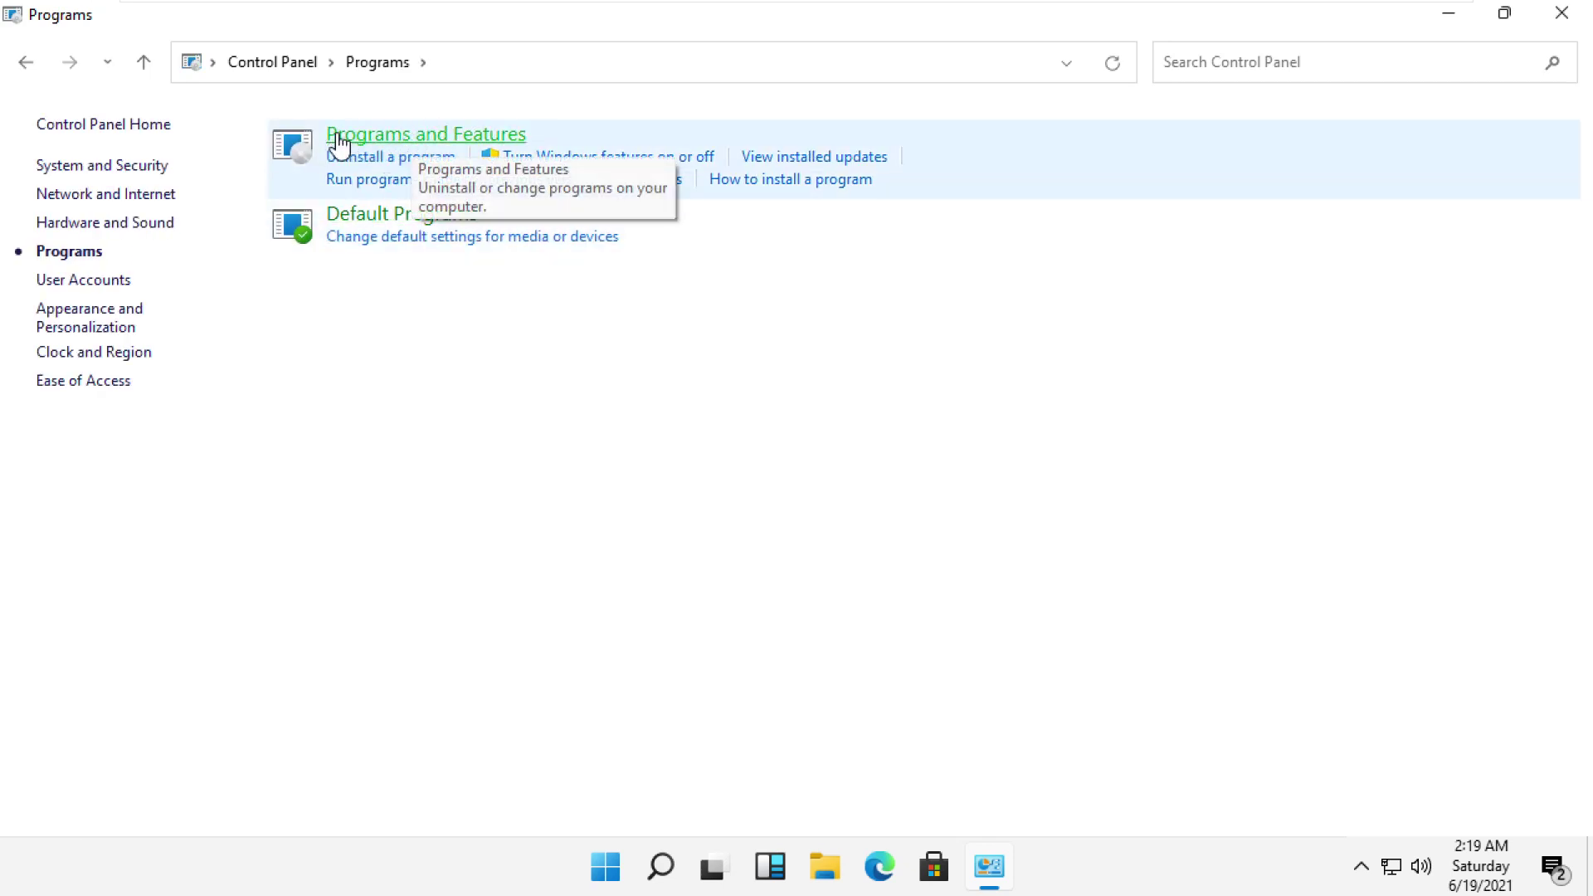
pyautogui.click(442, 146)
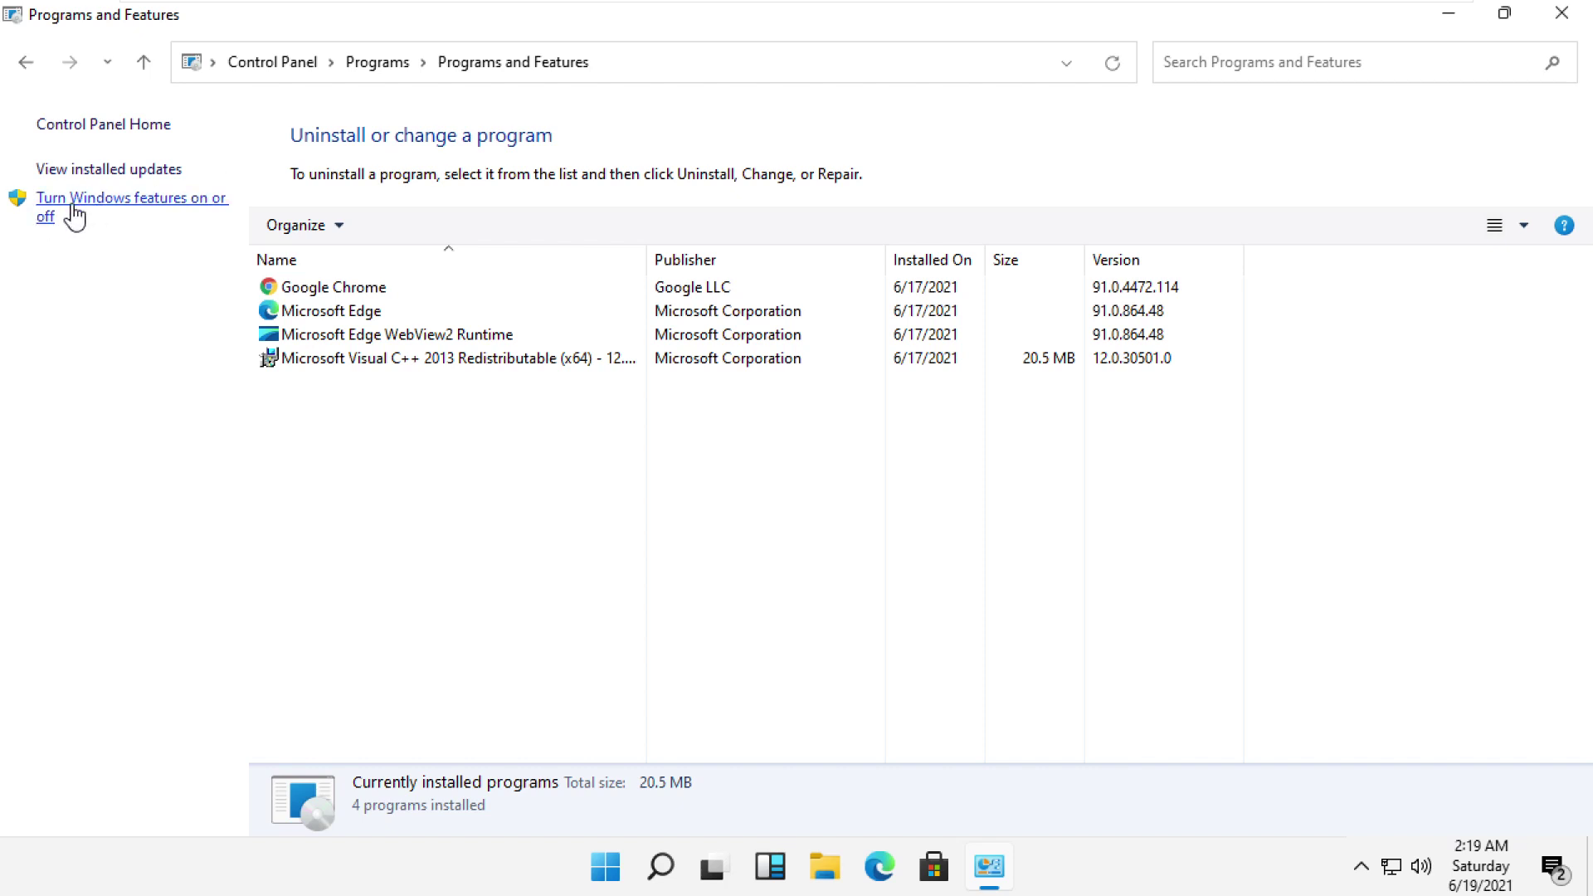
pyautogui.click(111, 208)
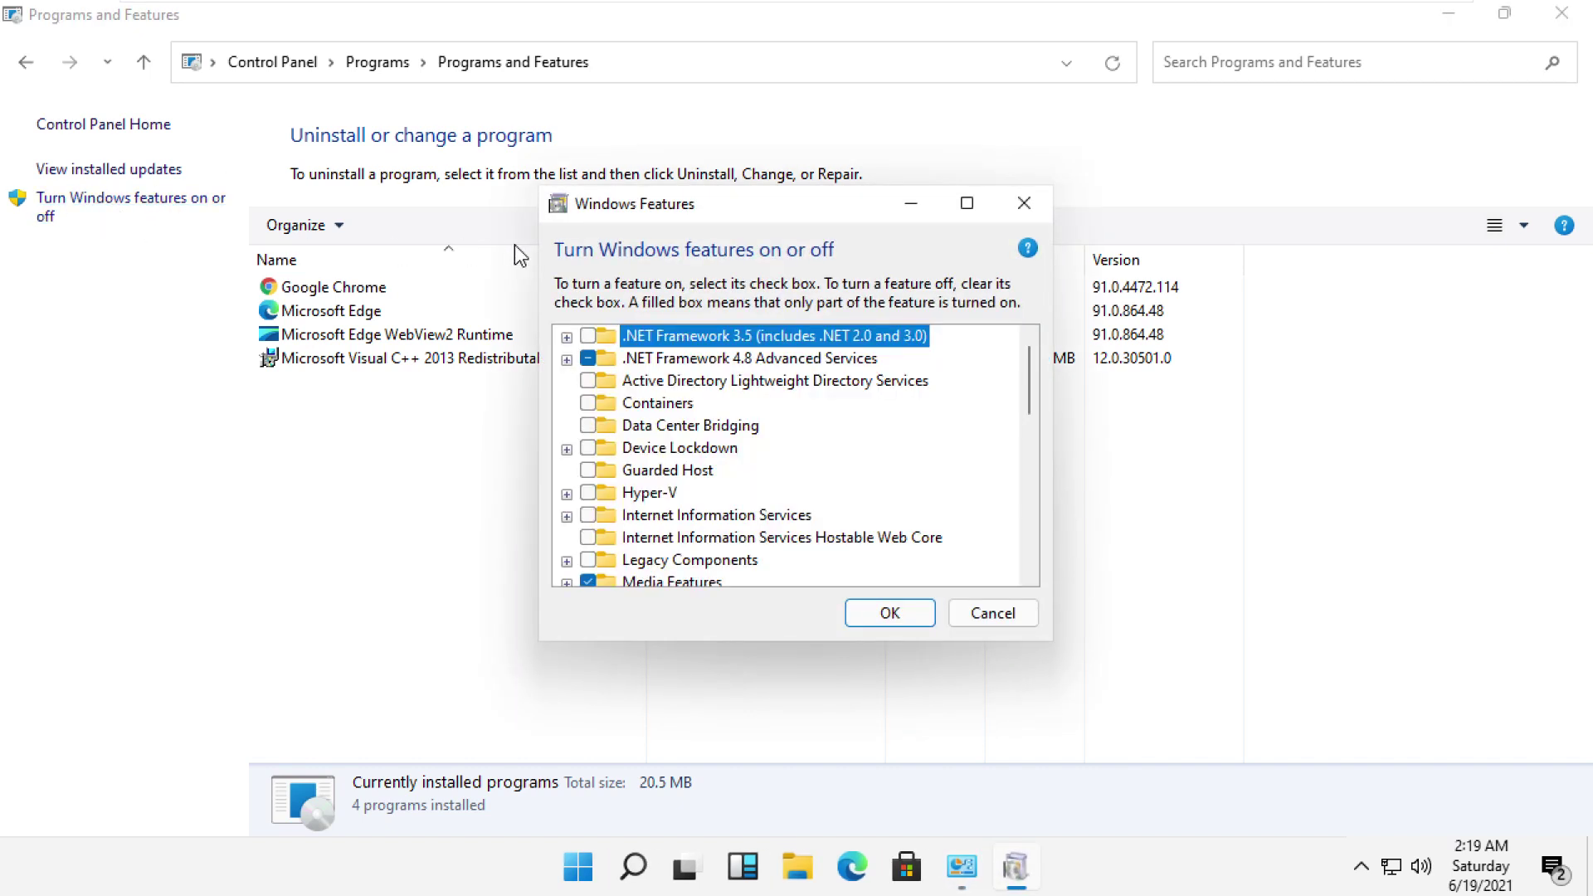
# - Turn off .NET Framework 4.8 Advanced Services, apply it, and close Programs and Features
pyautogui.click(586, 360)
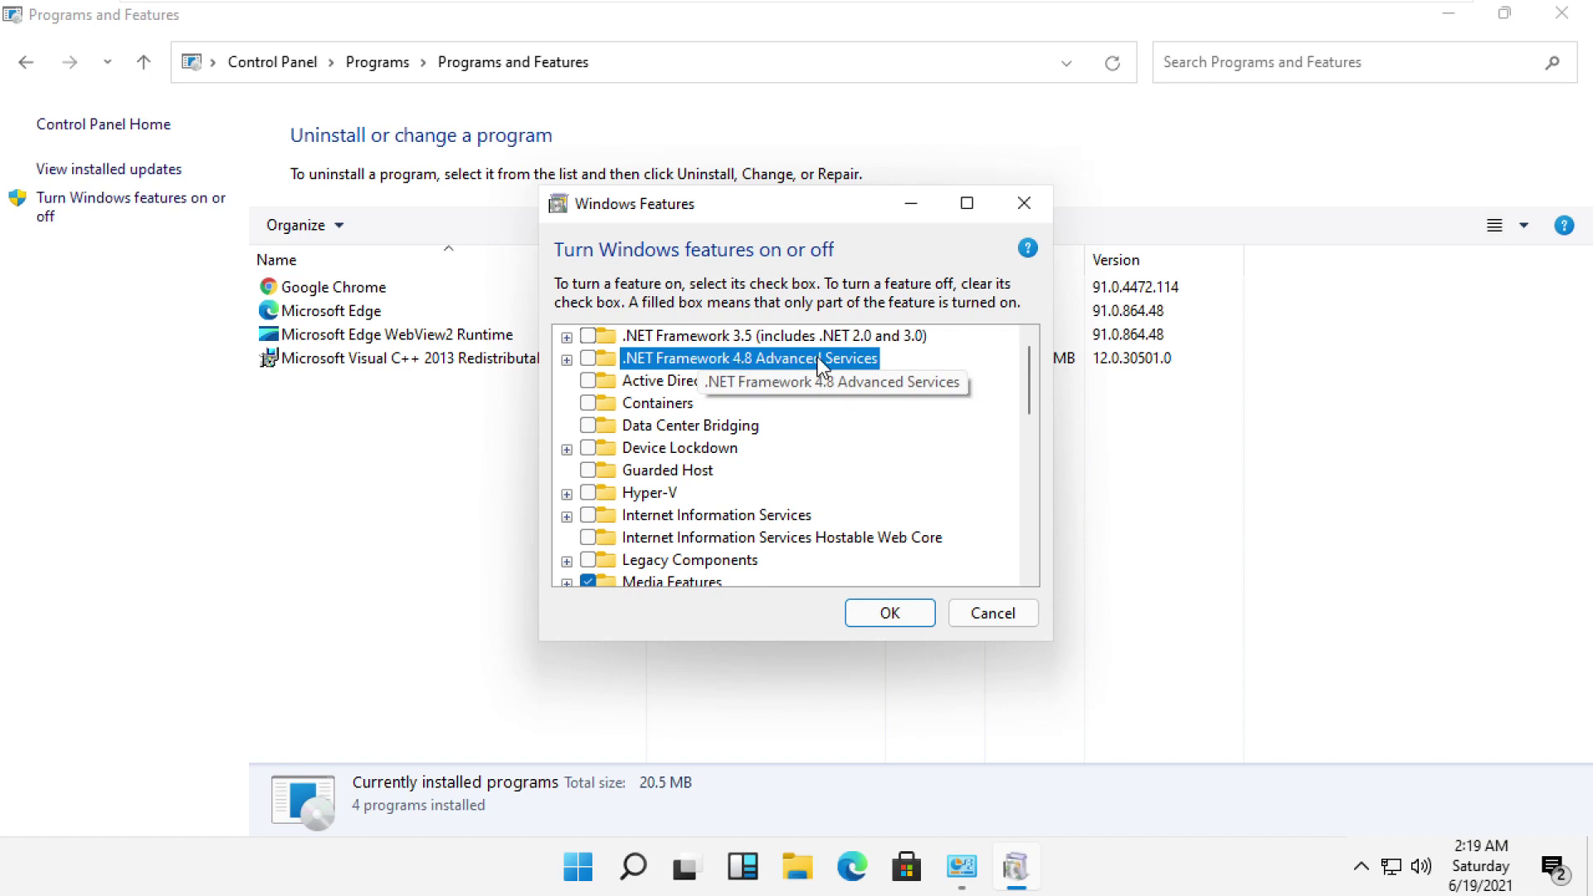
pyautogui.click(906, 616)
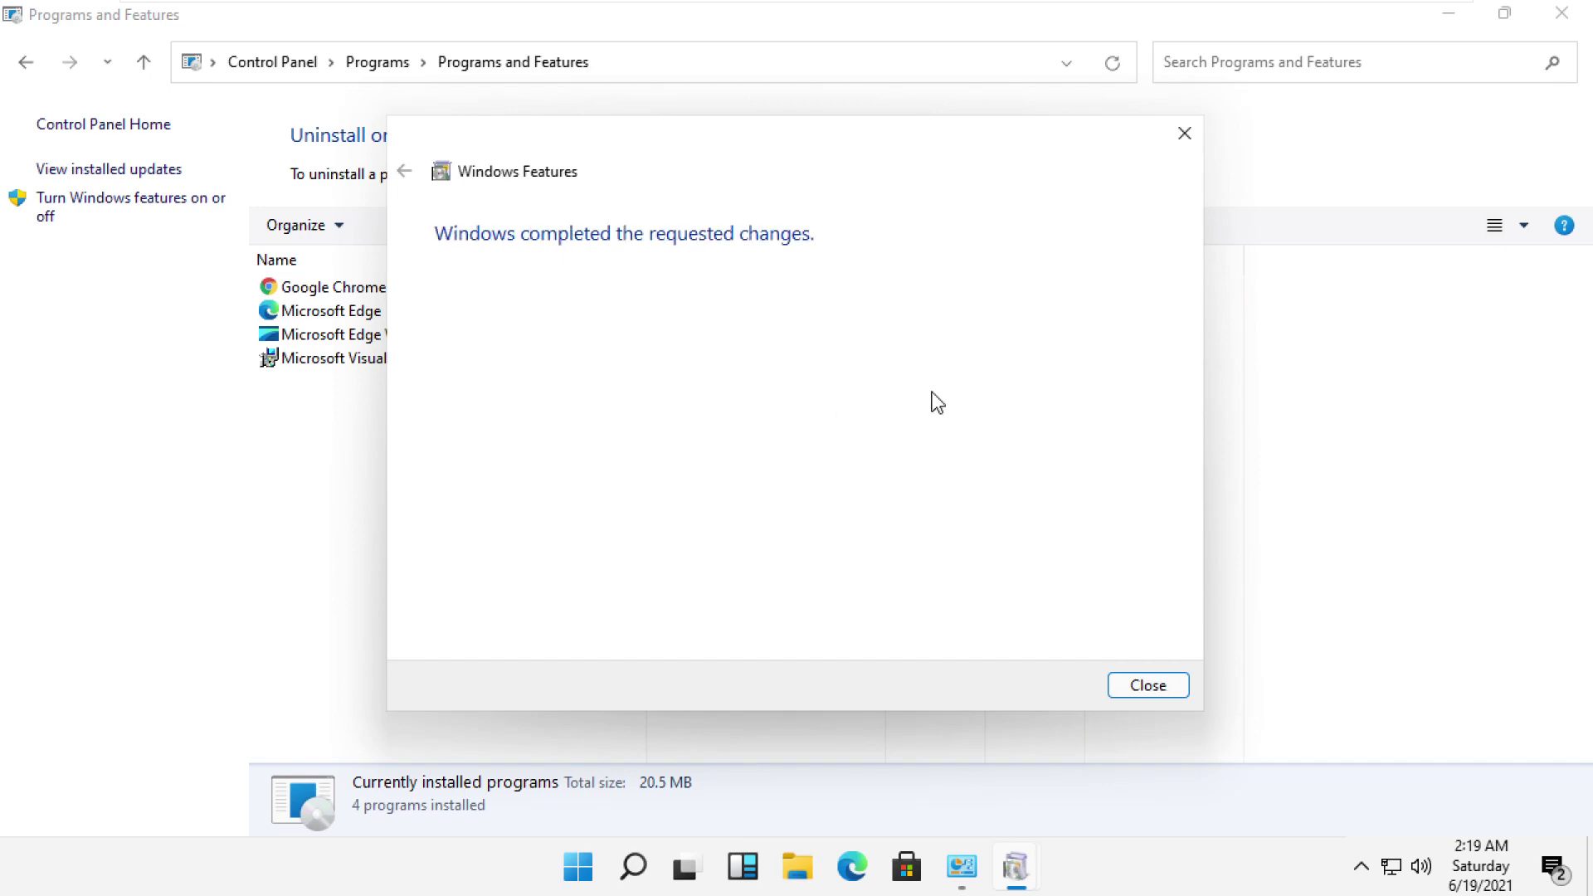
pyautogui.click(1141, 686)
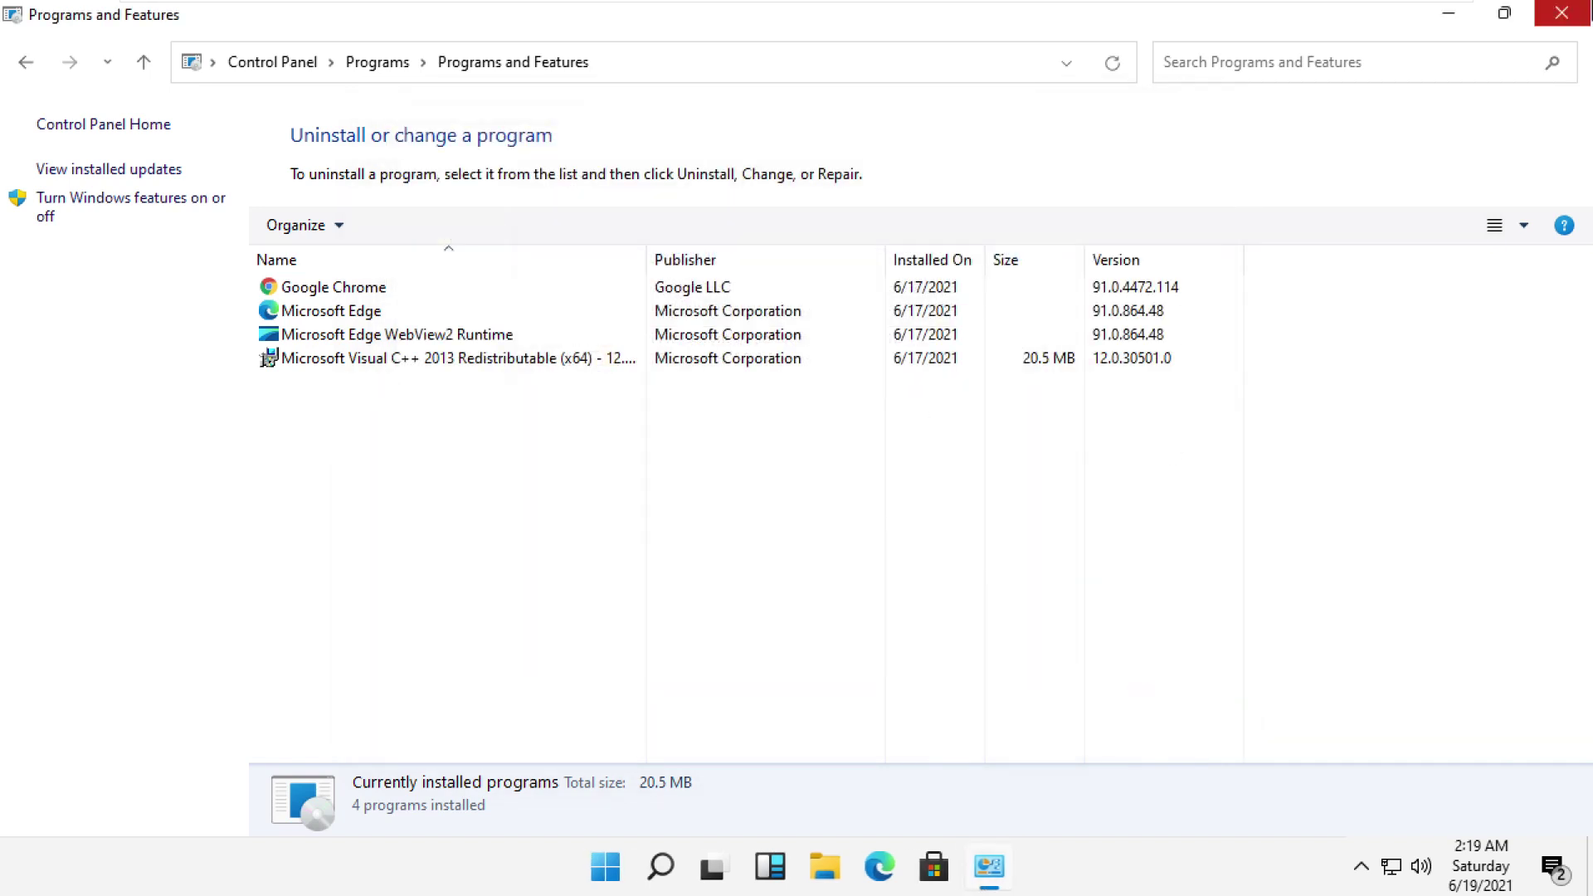
pyautogui.click(1562, 14)
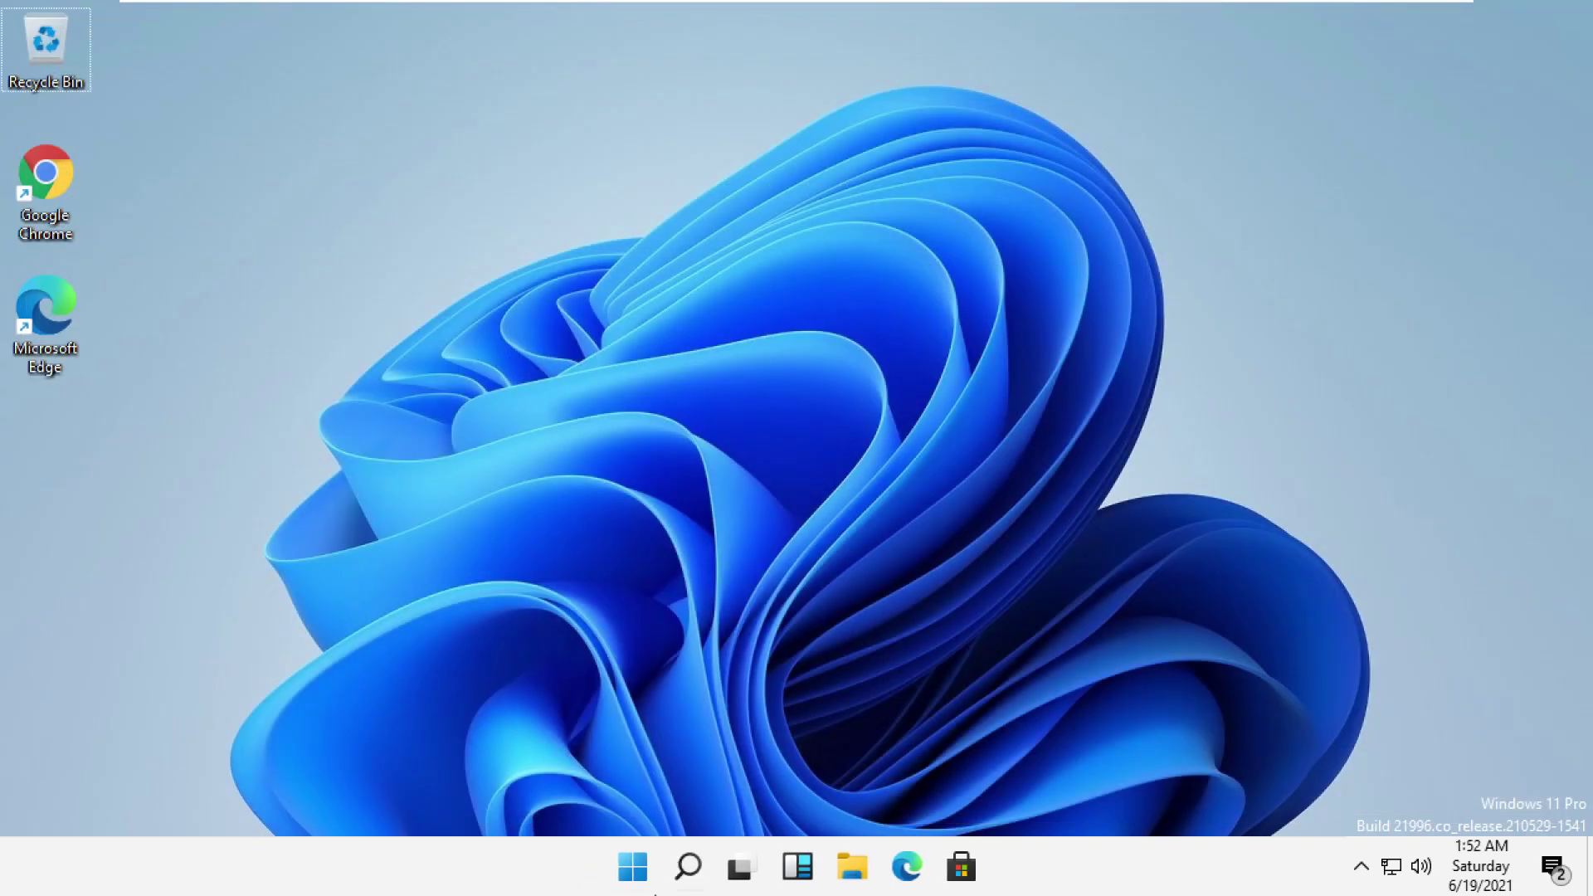
# - Launch Task Manager from search, maximise it, and start File > Run new task
pyautogui.click(689, 867)
pyautogui.write('task manger')
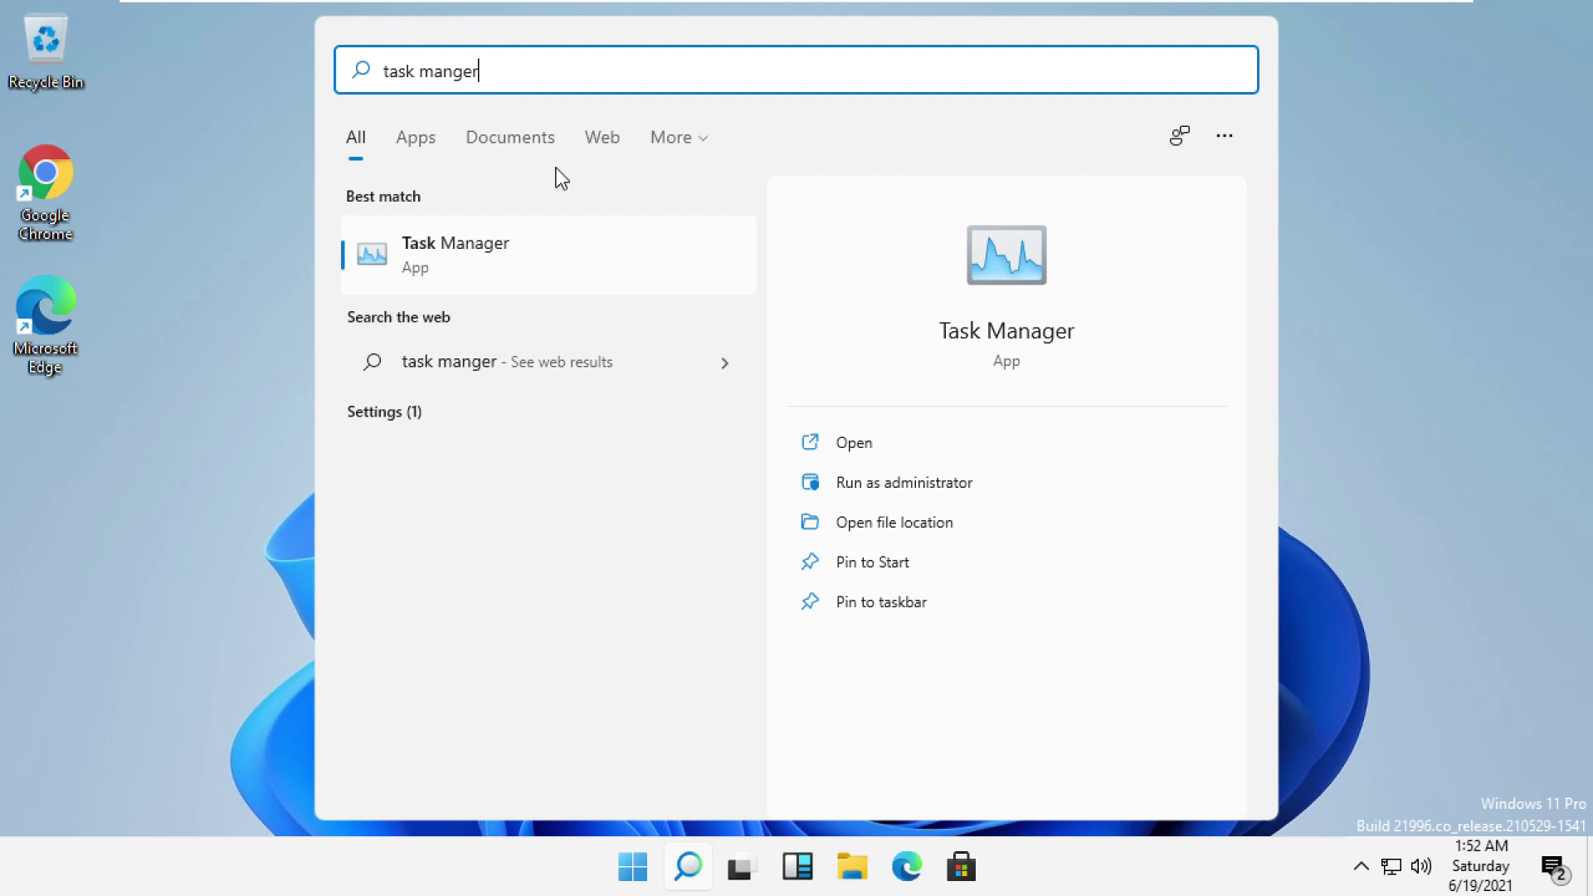
pyautogui.click(532, 261)
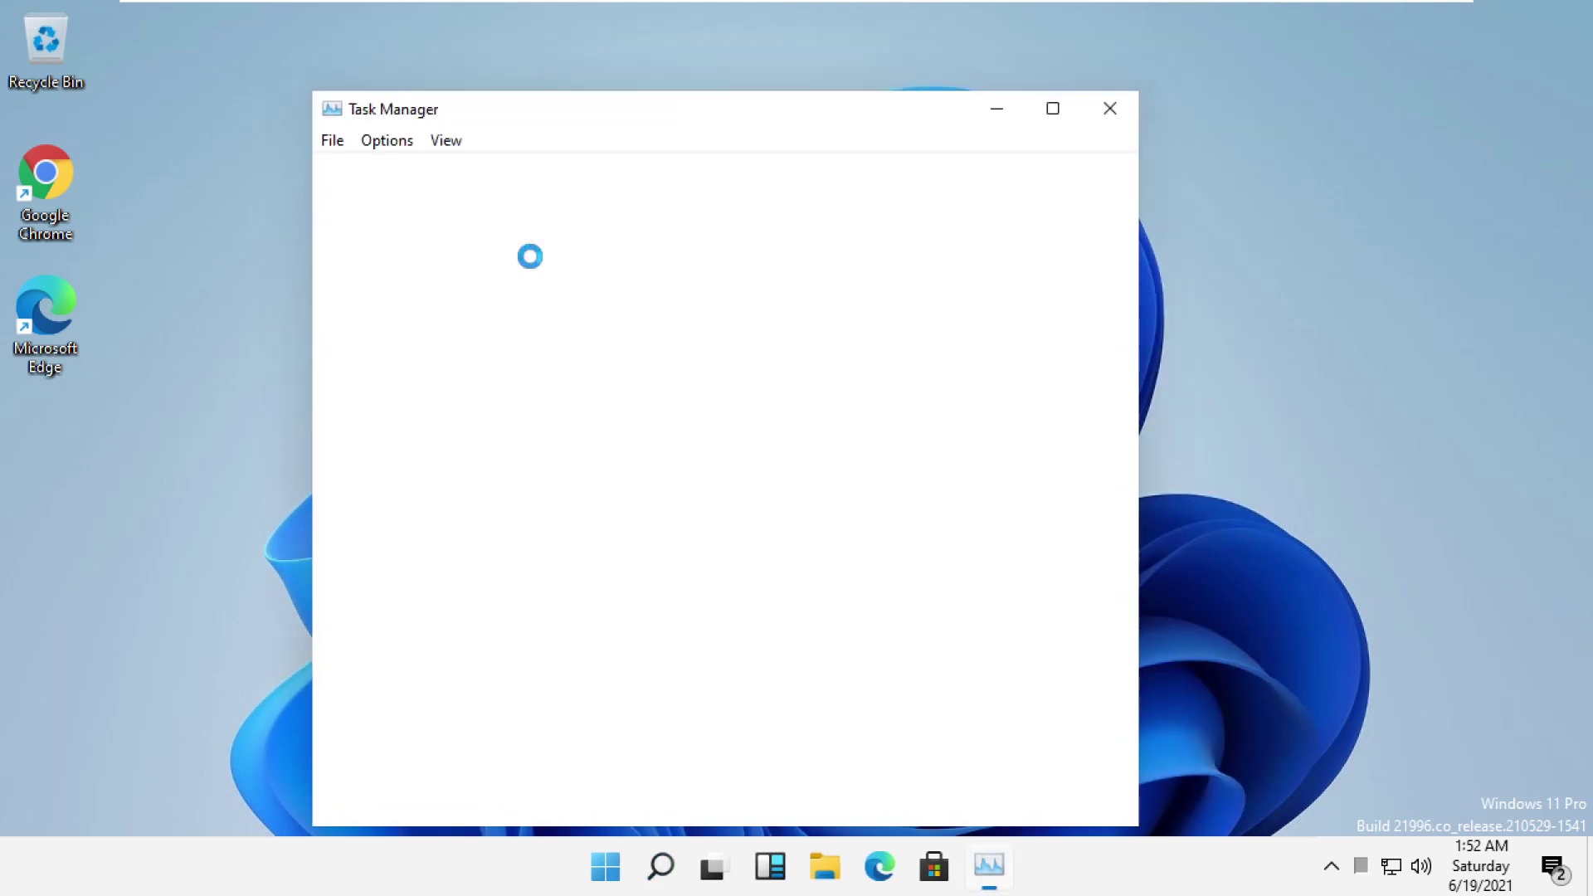
pyautogui.click(1051, 114)
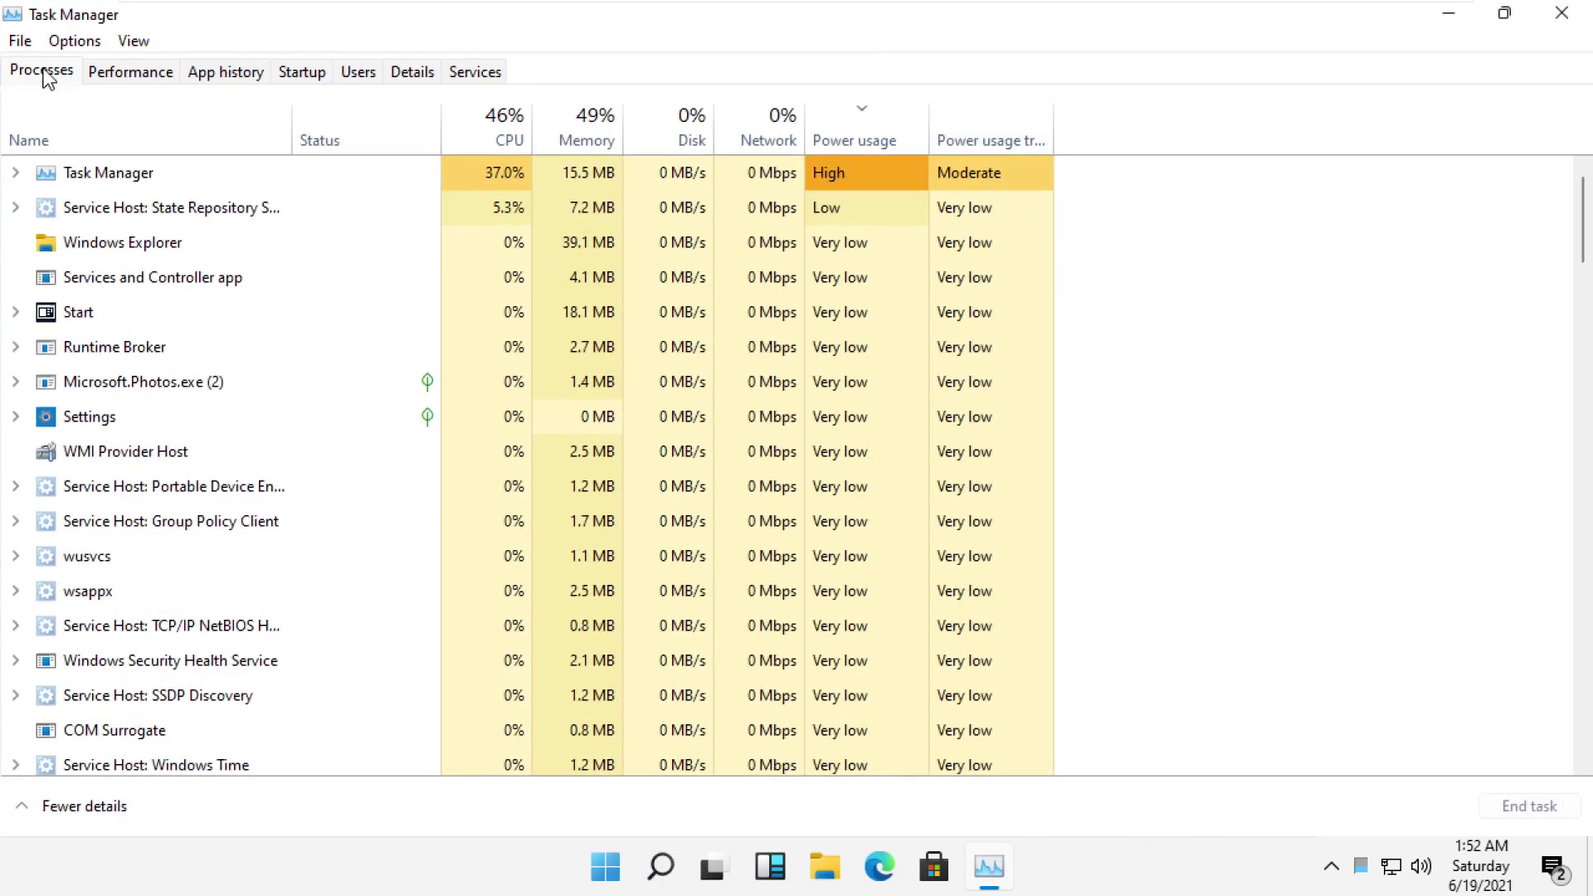
pyautogui.click(20, 44)
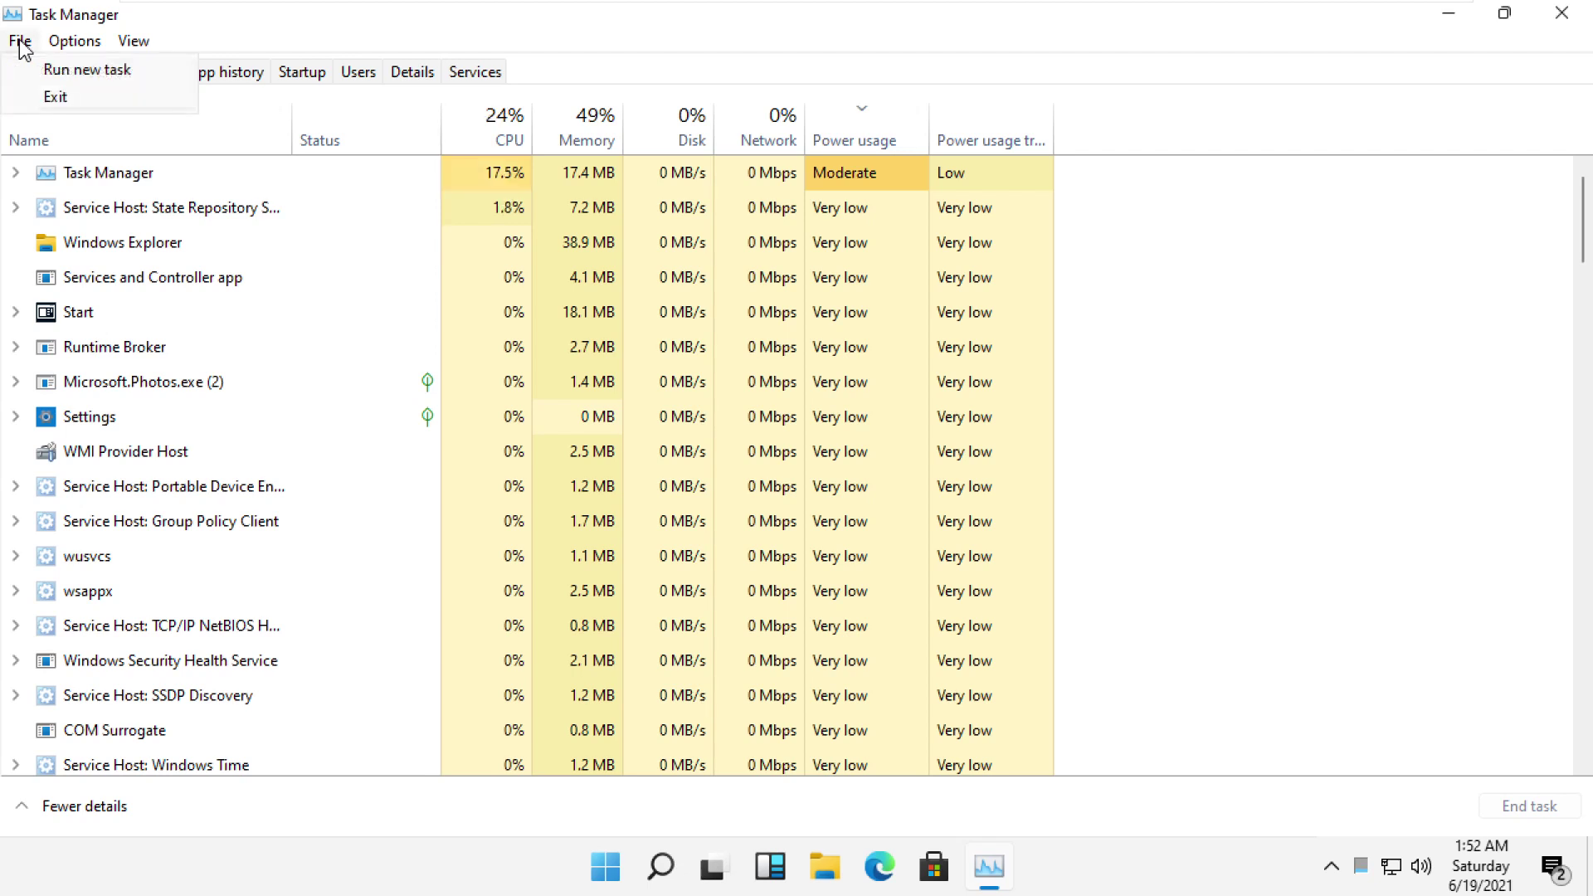
pyautogui.click(51, 70)
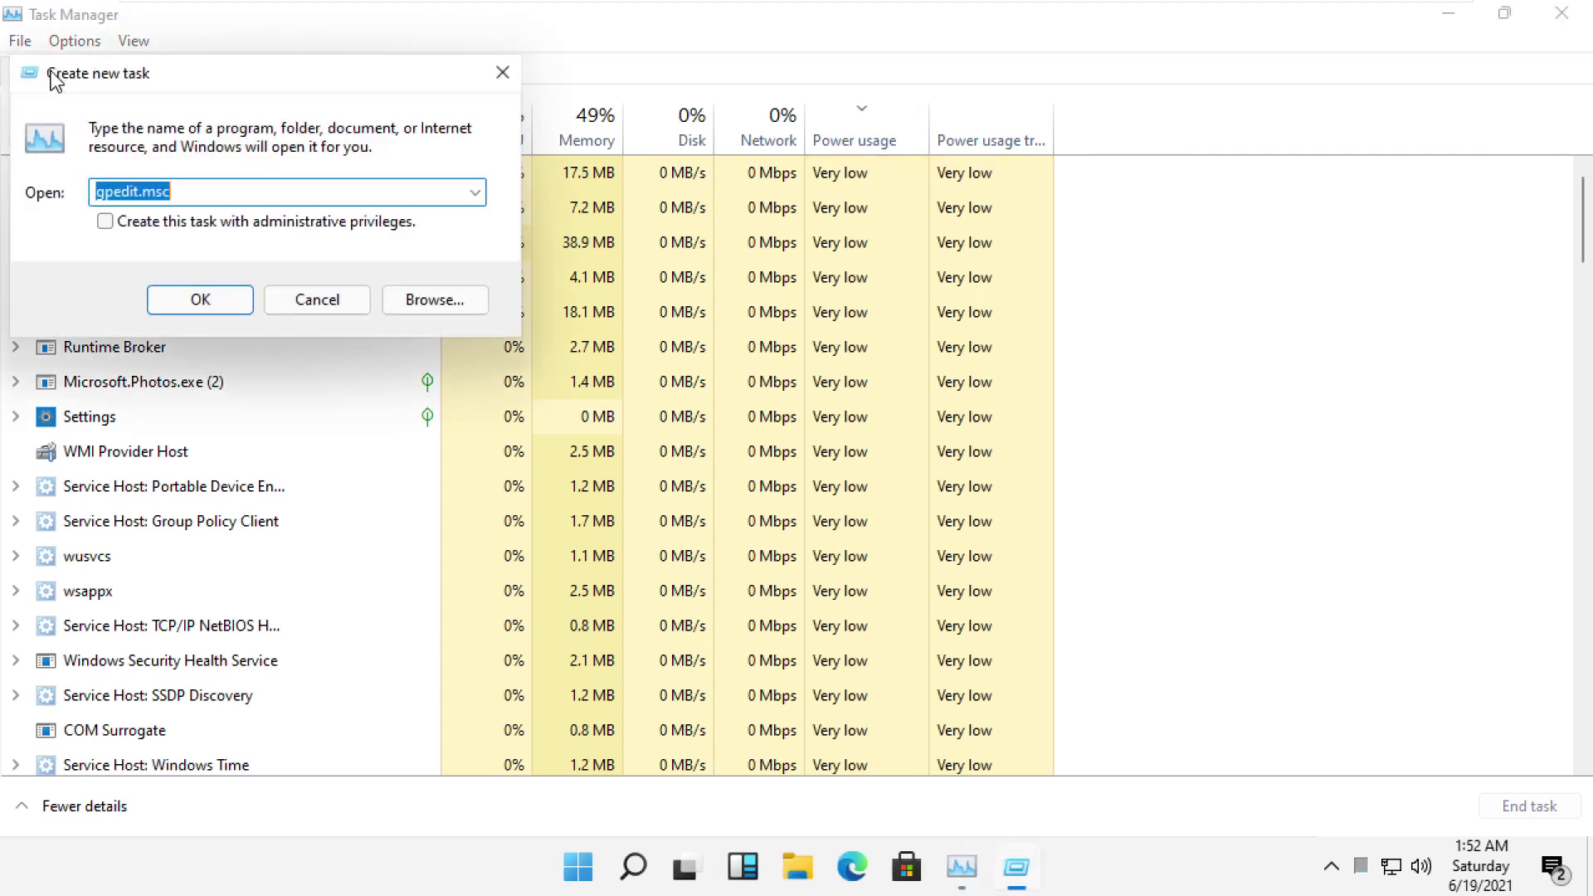
# - Browse for the program to run, going into Local Disk (C:) > Windows
pyautogui.click(434, 302)
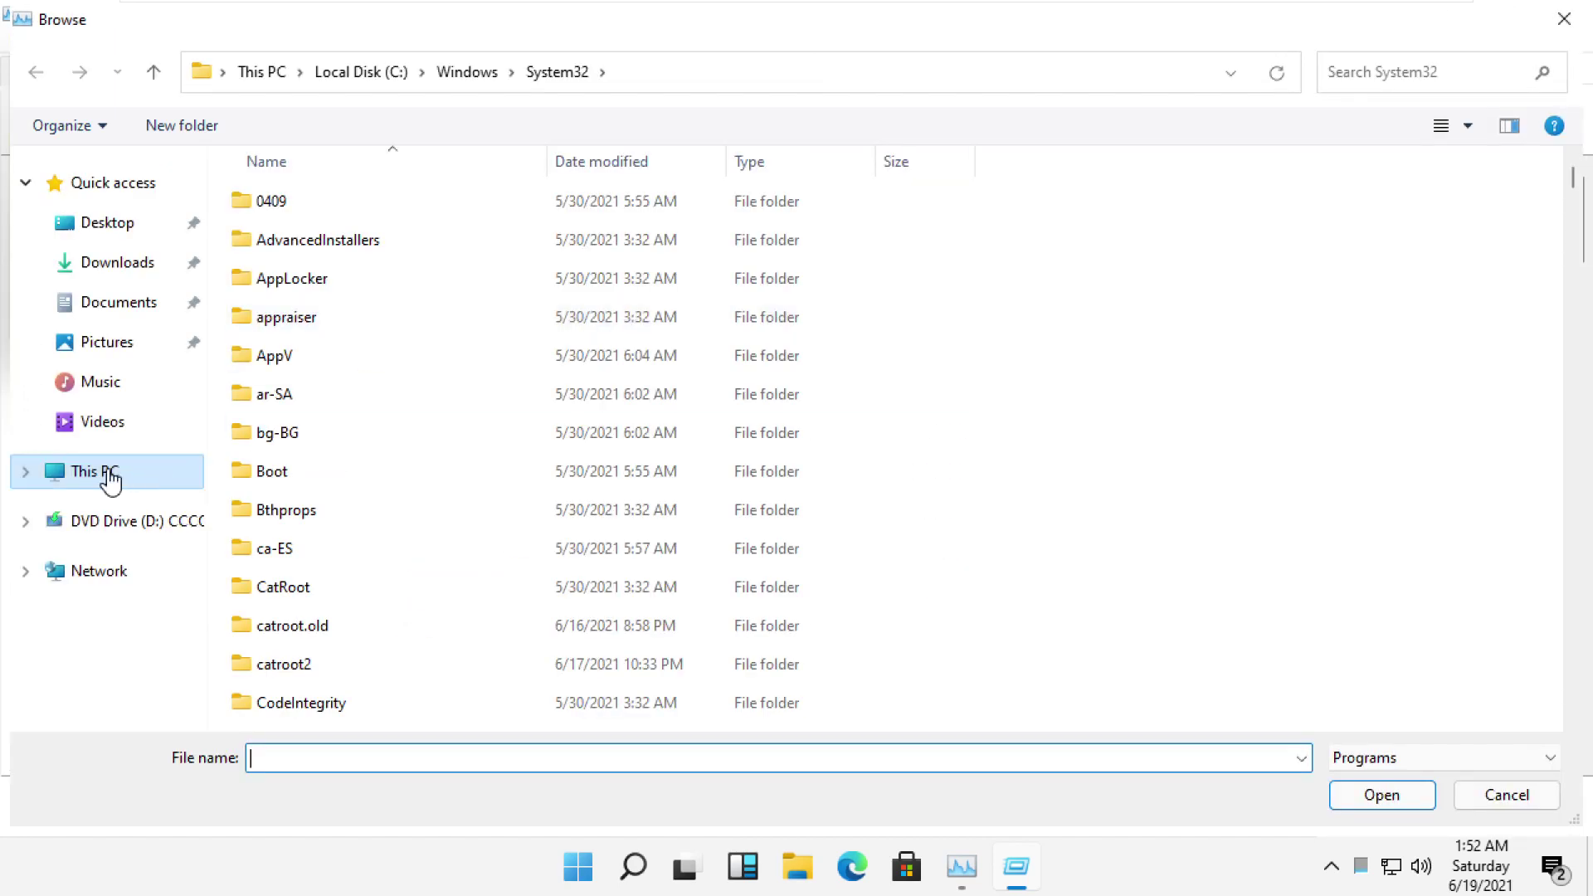
pyautogui.click(108, 473)
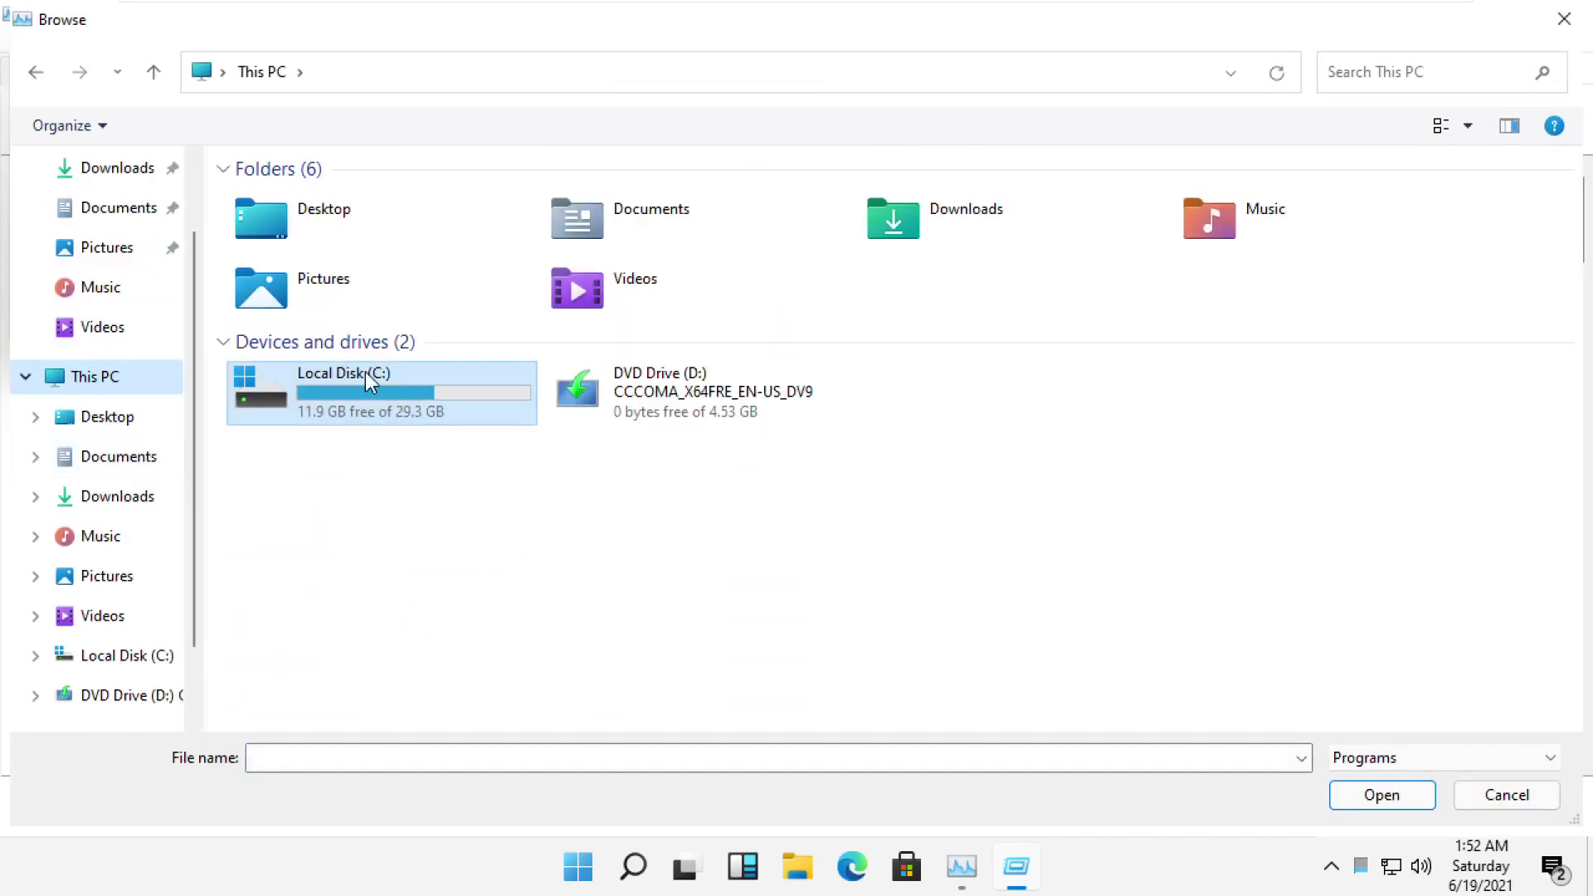
pyautogui.doubleClick(355, 403)
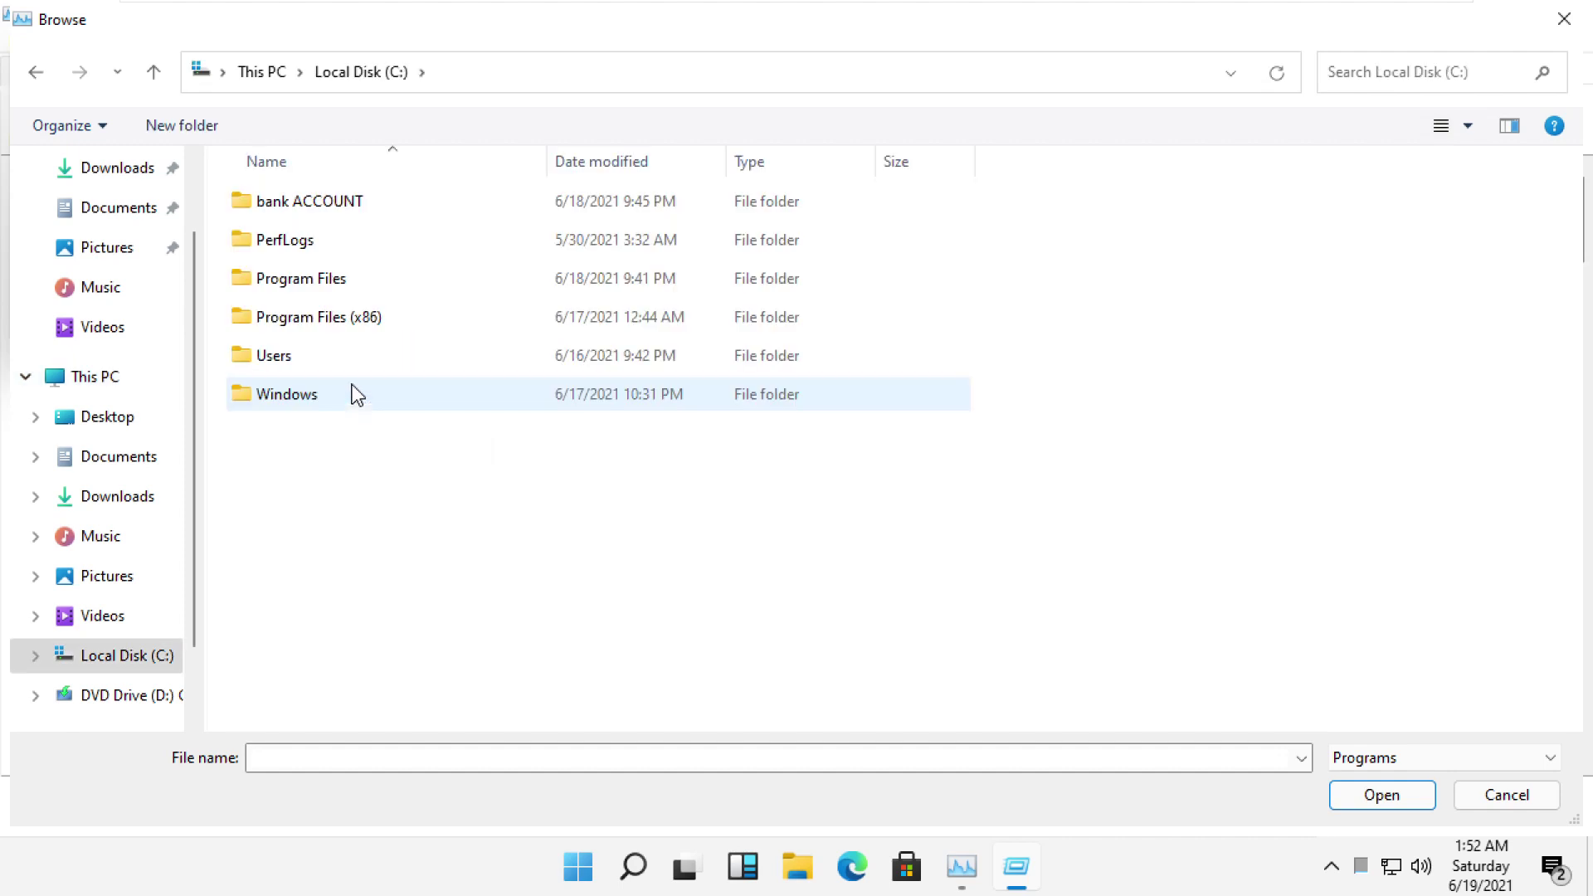
pyautogui.doubleClick(287, 402)
pyautogui.scroll(-3, 331, 344)
pyautogui.scroll(-20, 334, 347)
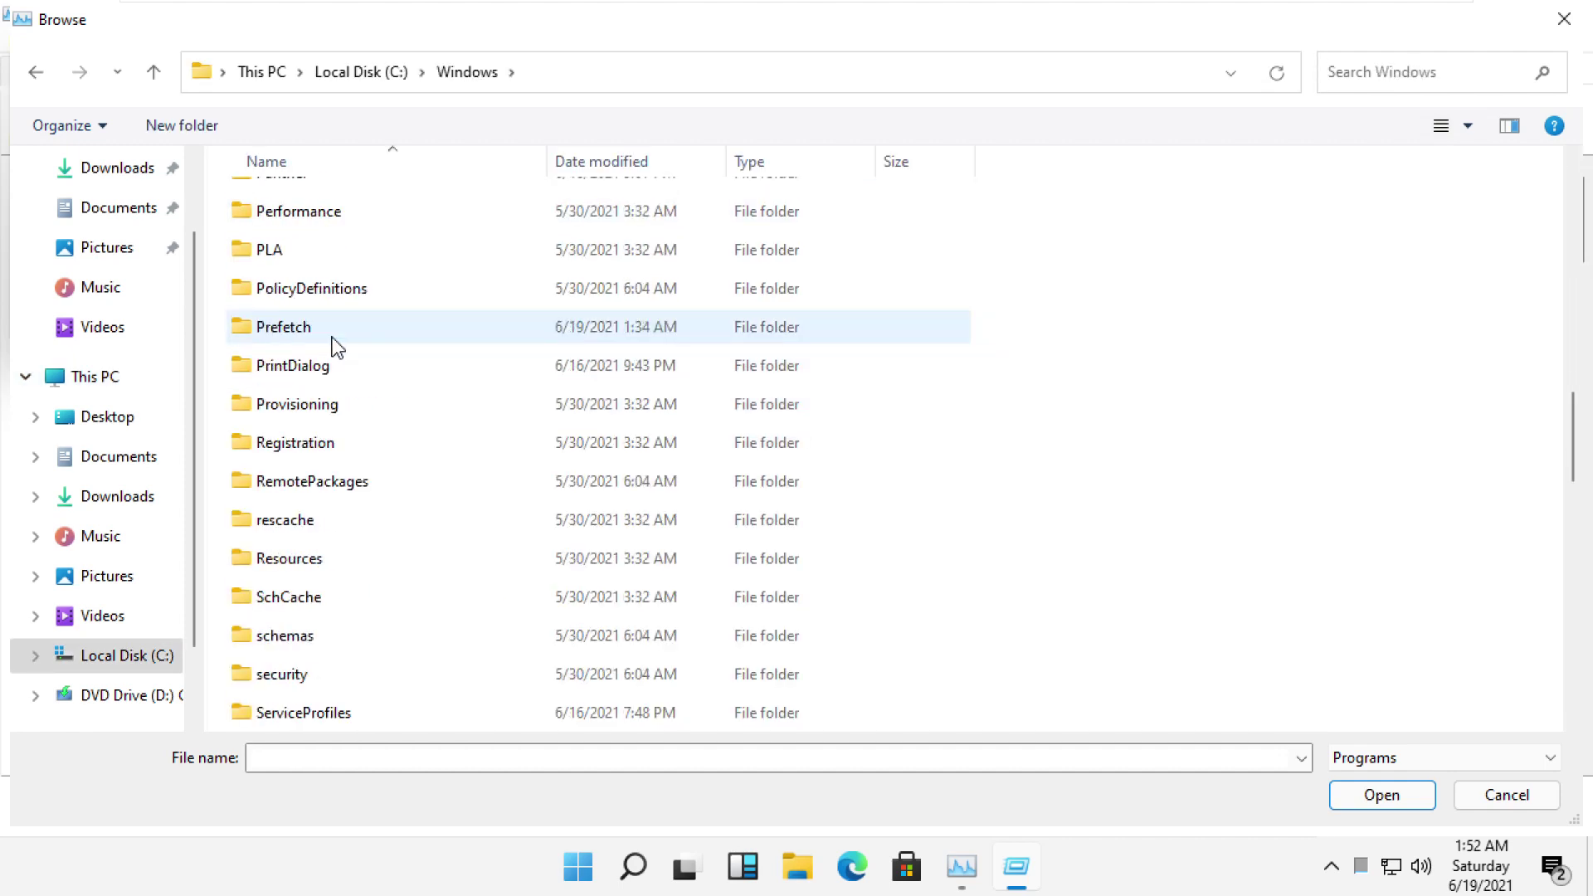
pyautogui.scroll(3, 336, 349)
pyautogui.scroll(1, 333, 342)
pyautogui.scroll(-3, 334, 342)
pyautogui.scroll(3, 334, 342)
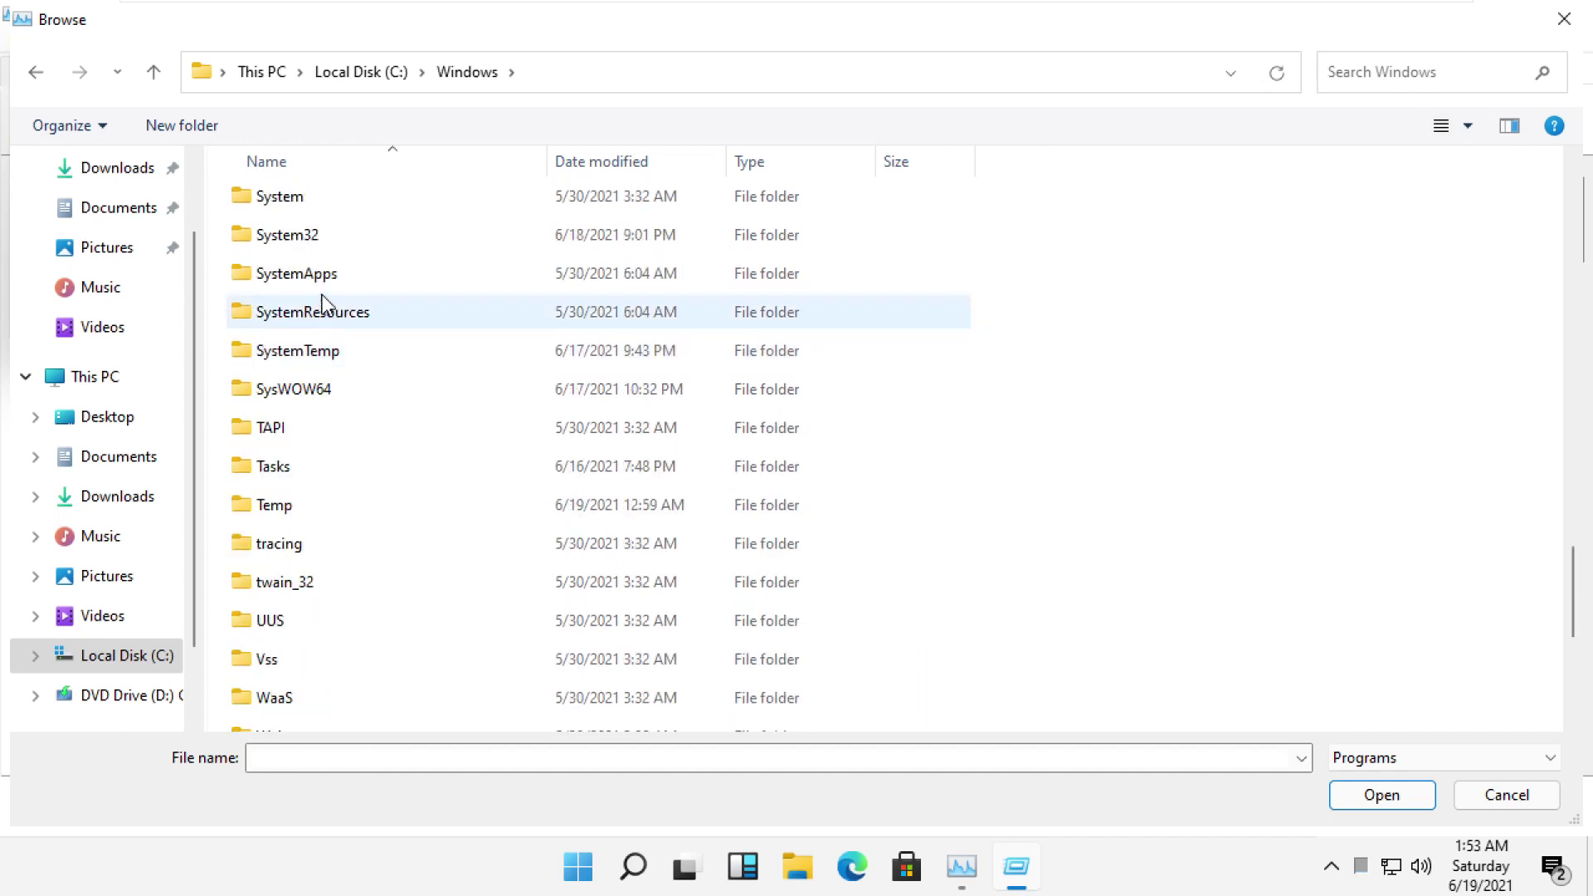
# - Pick cmd from the System32 folder as the new task's program
pyautogui.doubleClick(310, 245)
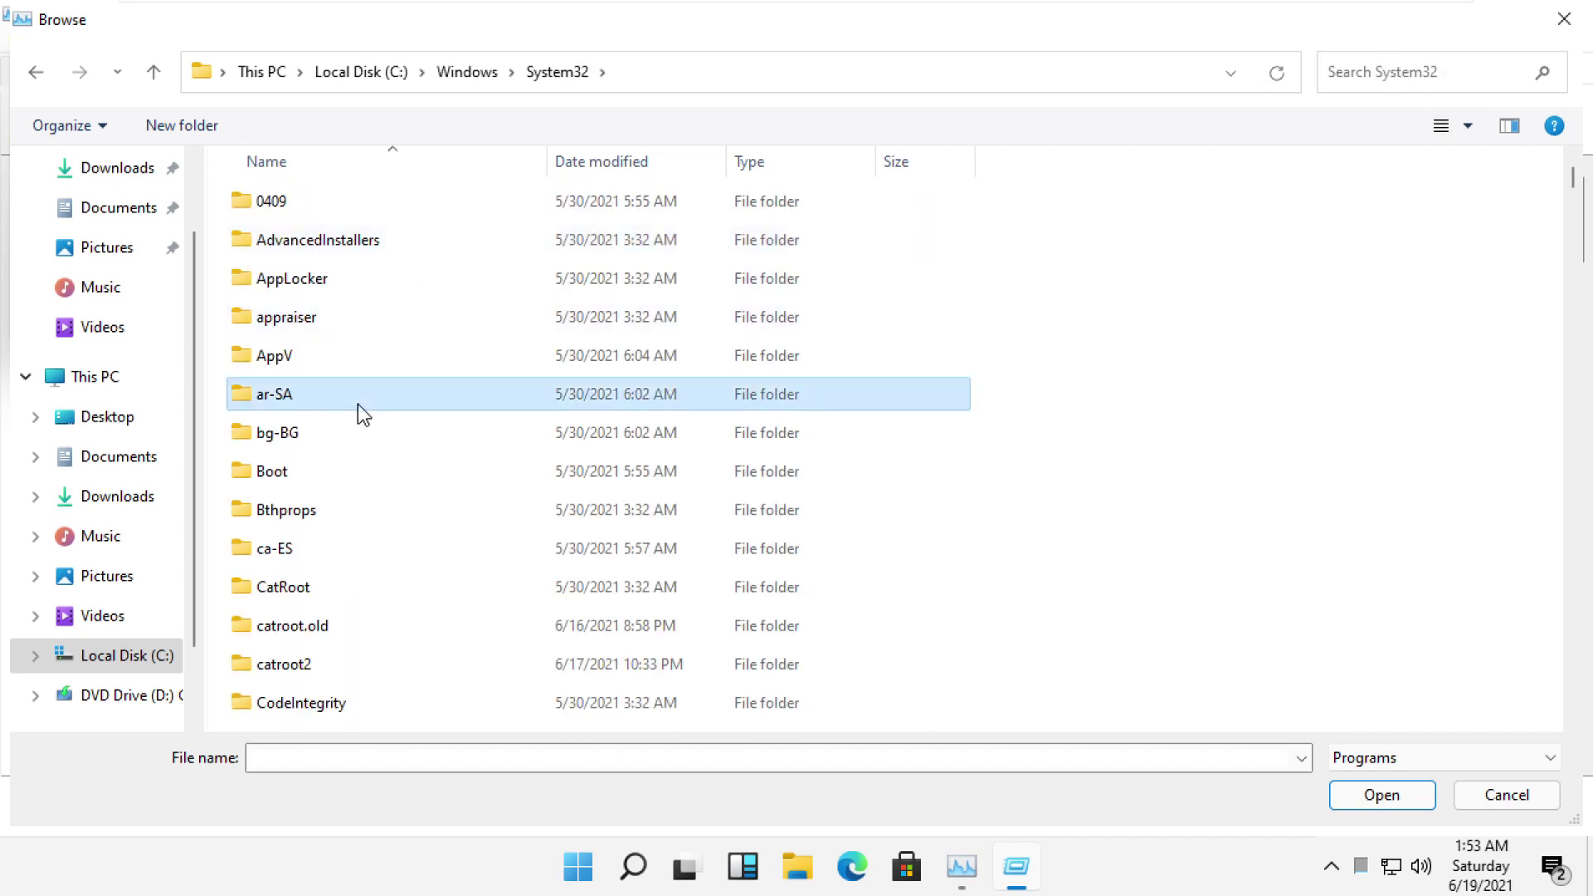
pyautogui.scroll(-20, 357, 415)
pyautogui.scroll(-20, 366, 428)
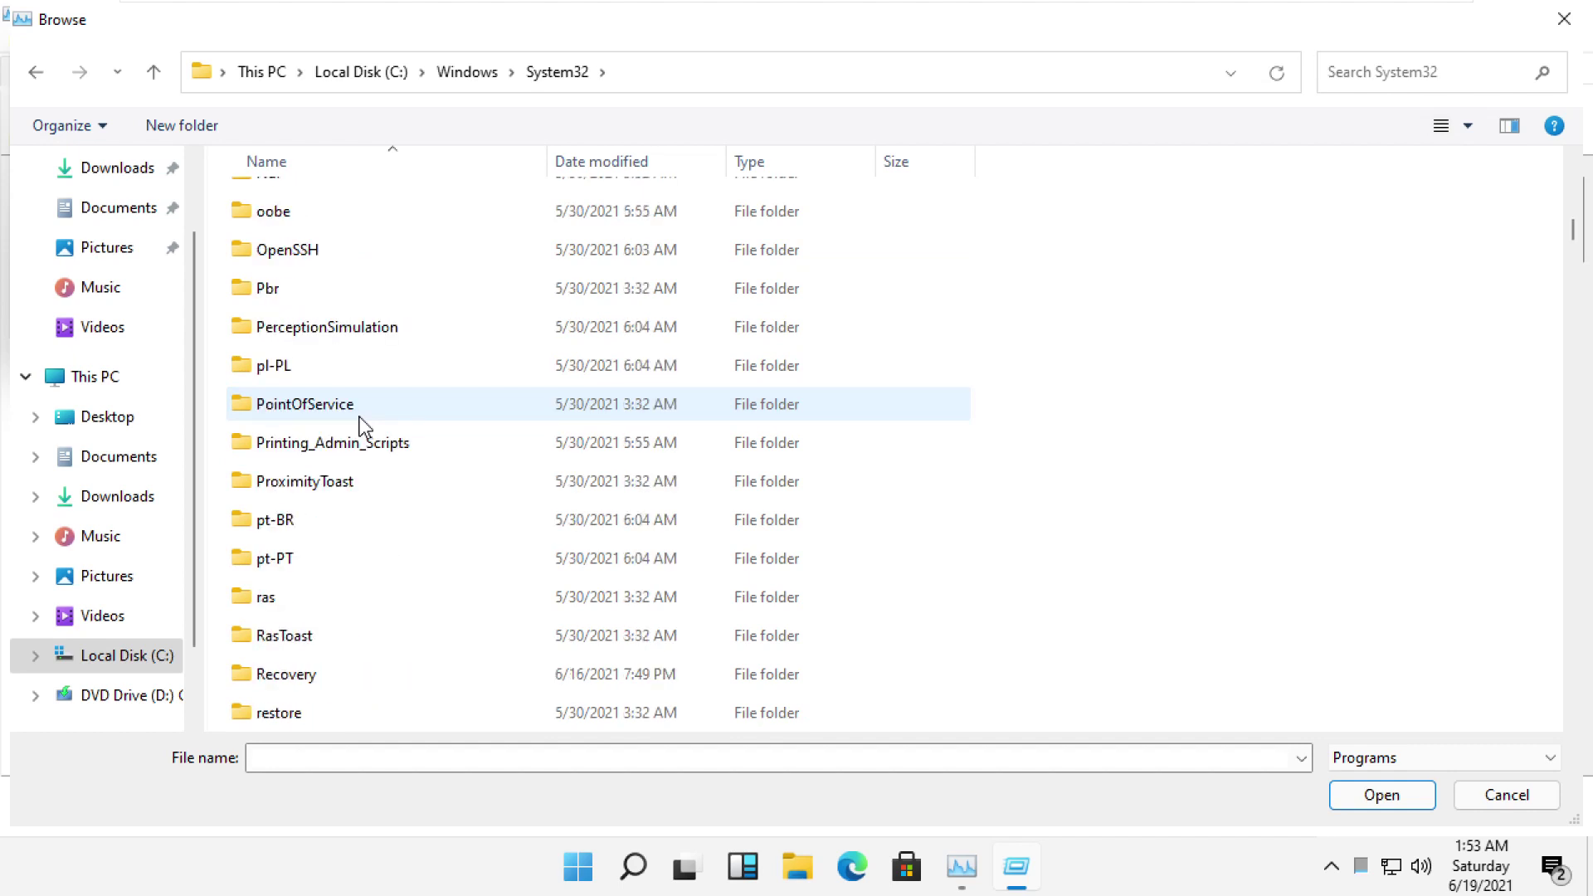
pyautogui.scroll(-15, 357, 415)
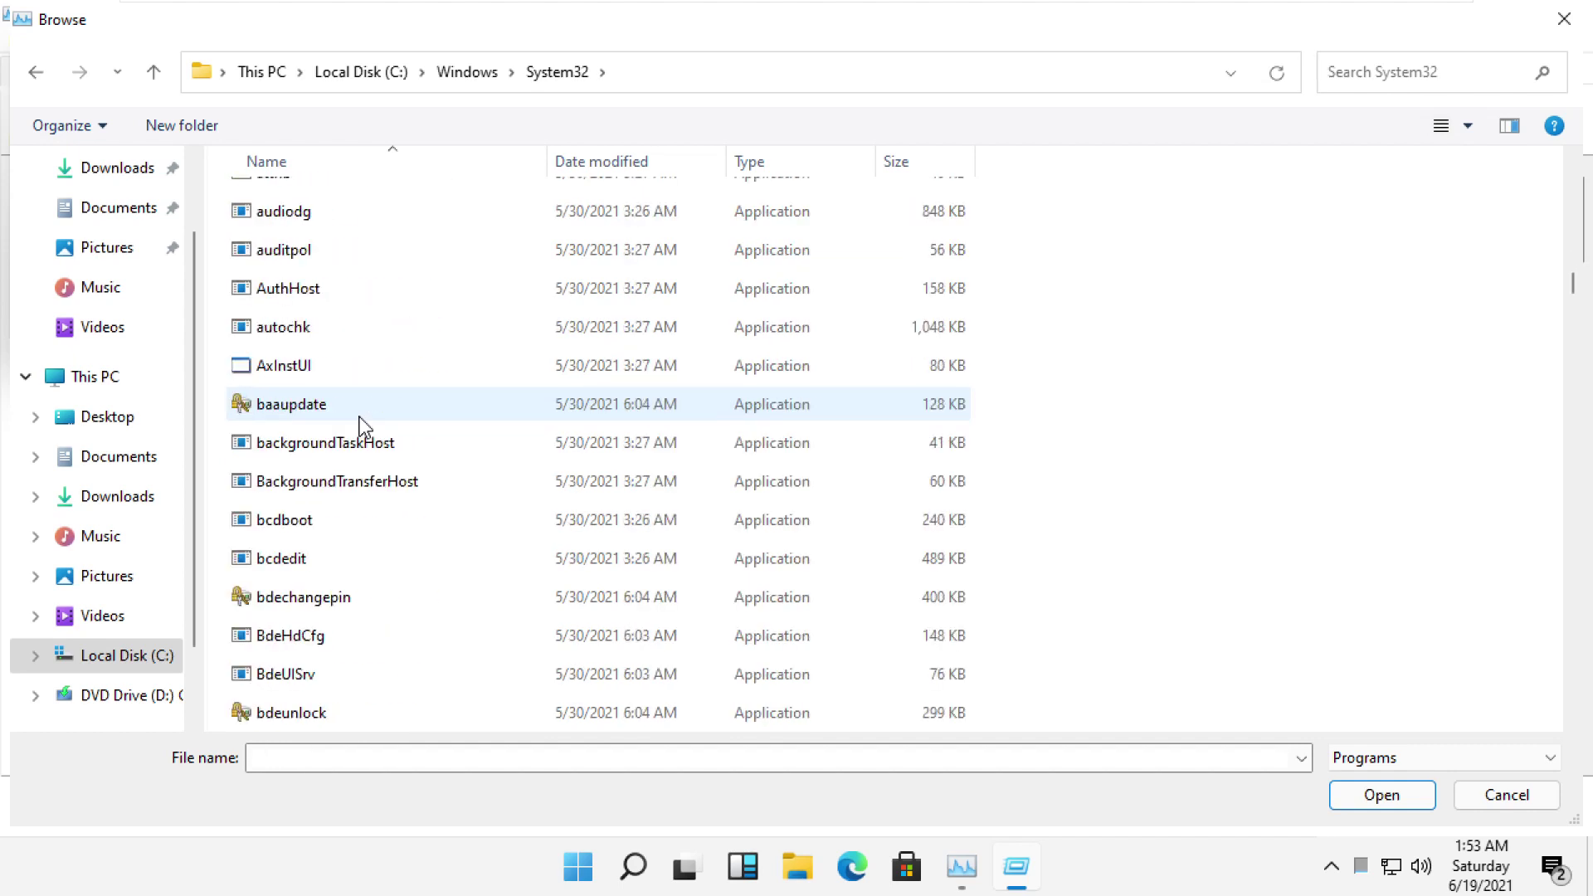
pyautogui.scroll(-2, 343, 396)
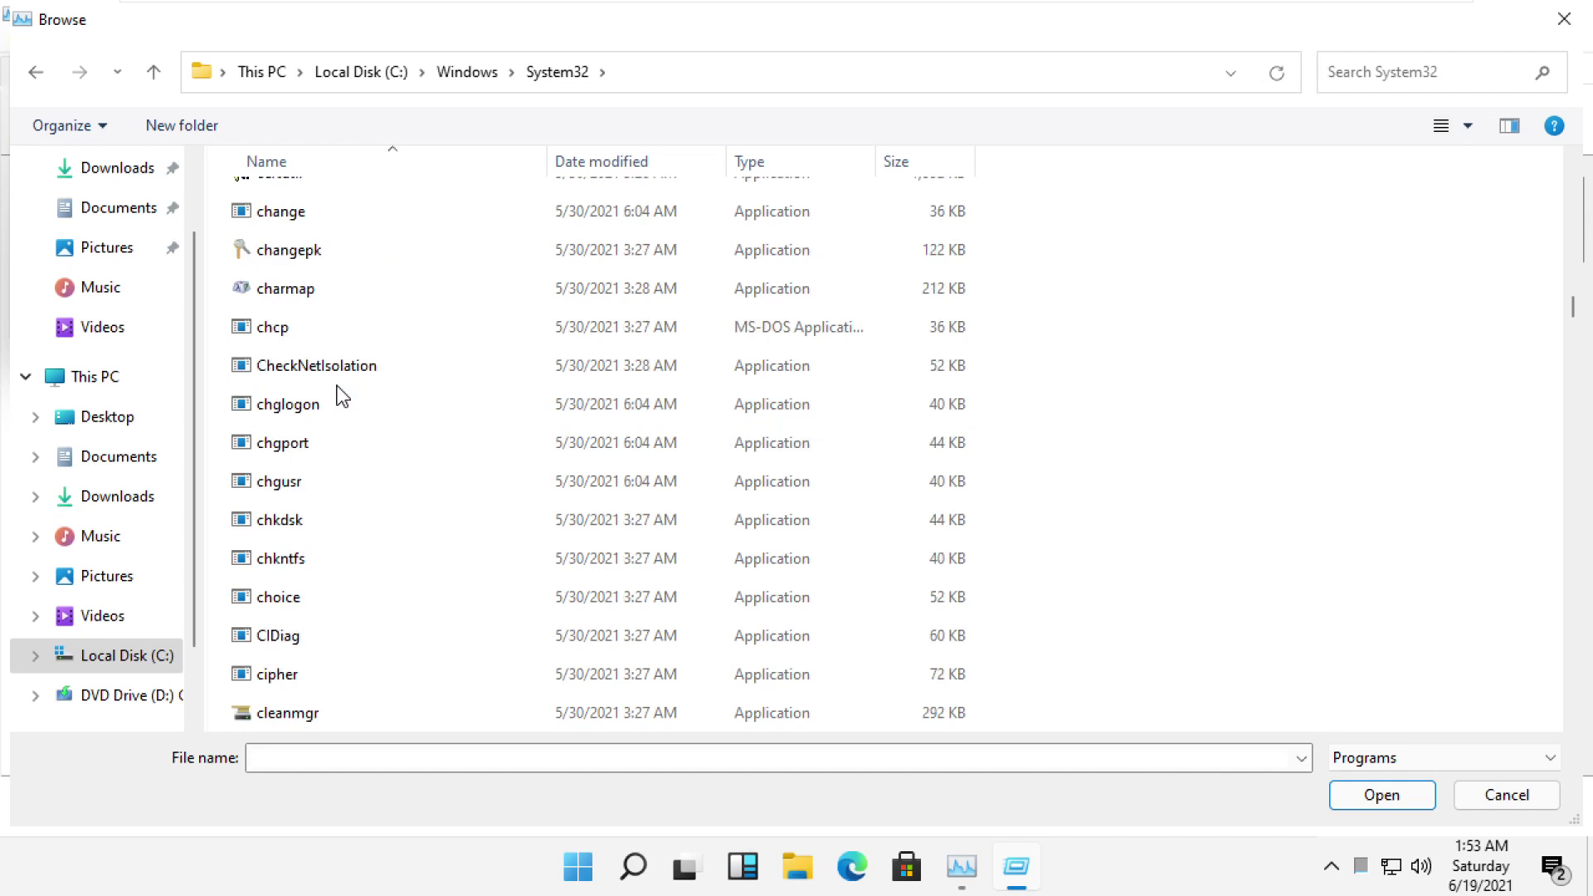
pyautogui.scroll(6, 343, 396)
pyautogui.scroll(-8, 340, 396)
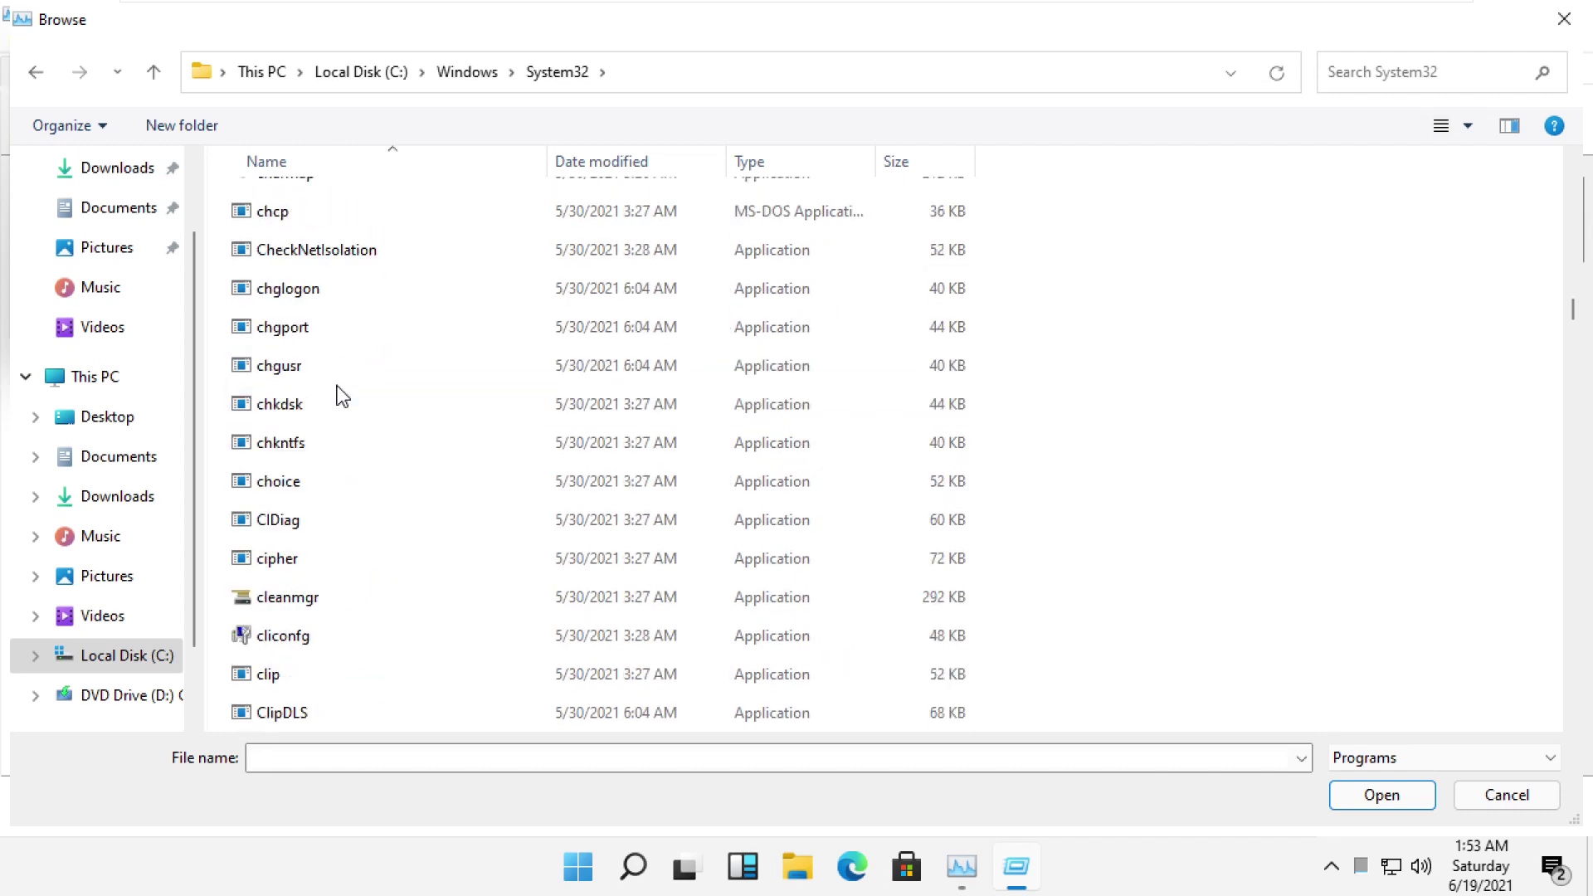
pyautogui.click(257, 564)
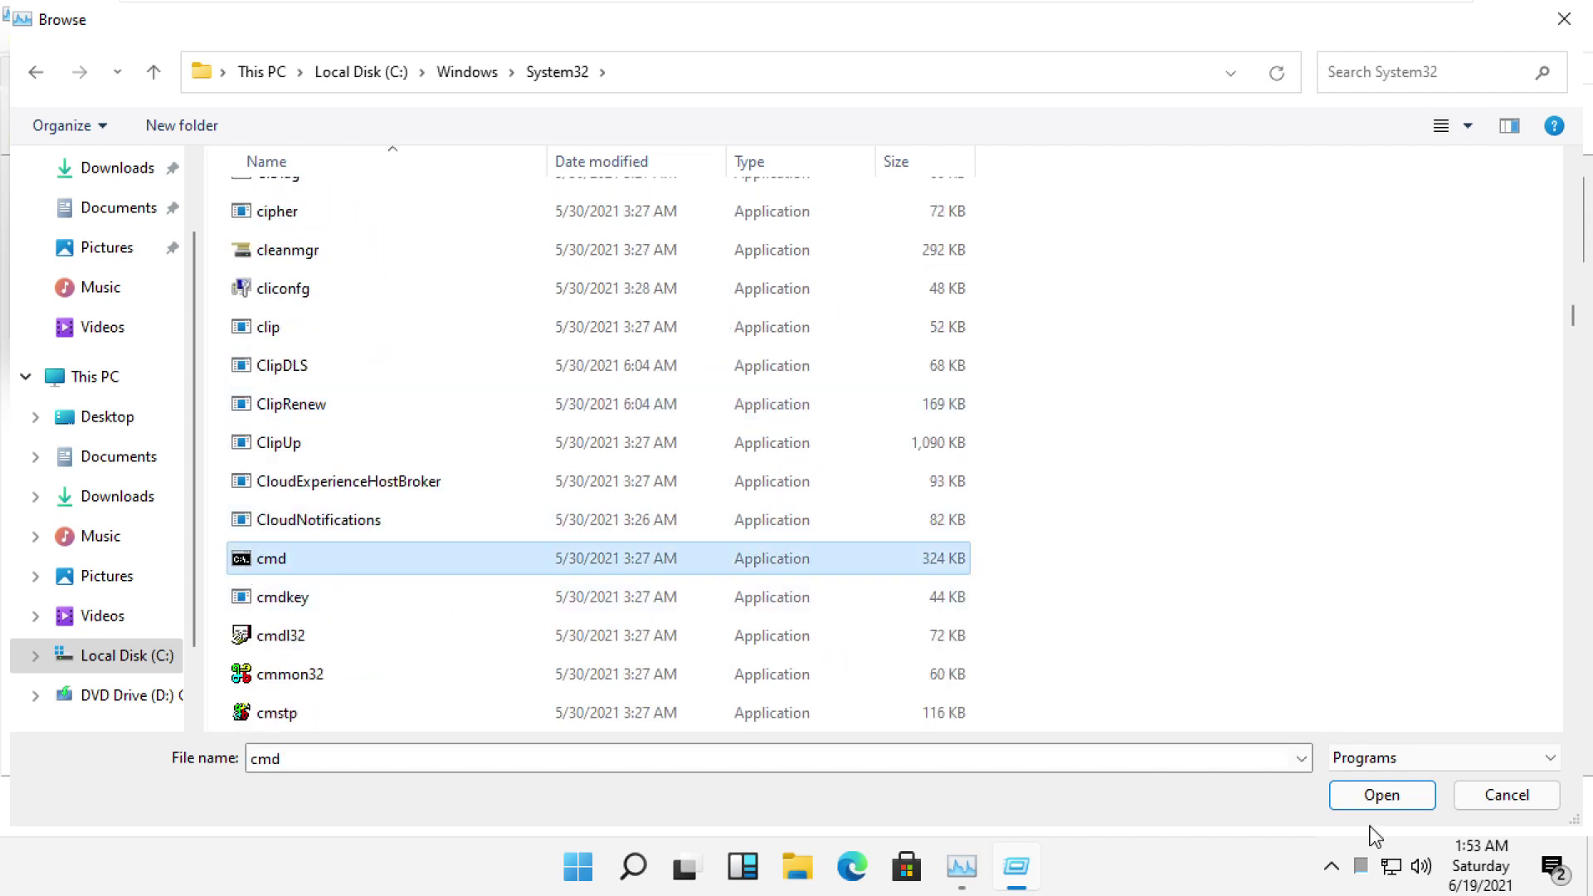
pyautogui.click(1381, 795)
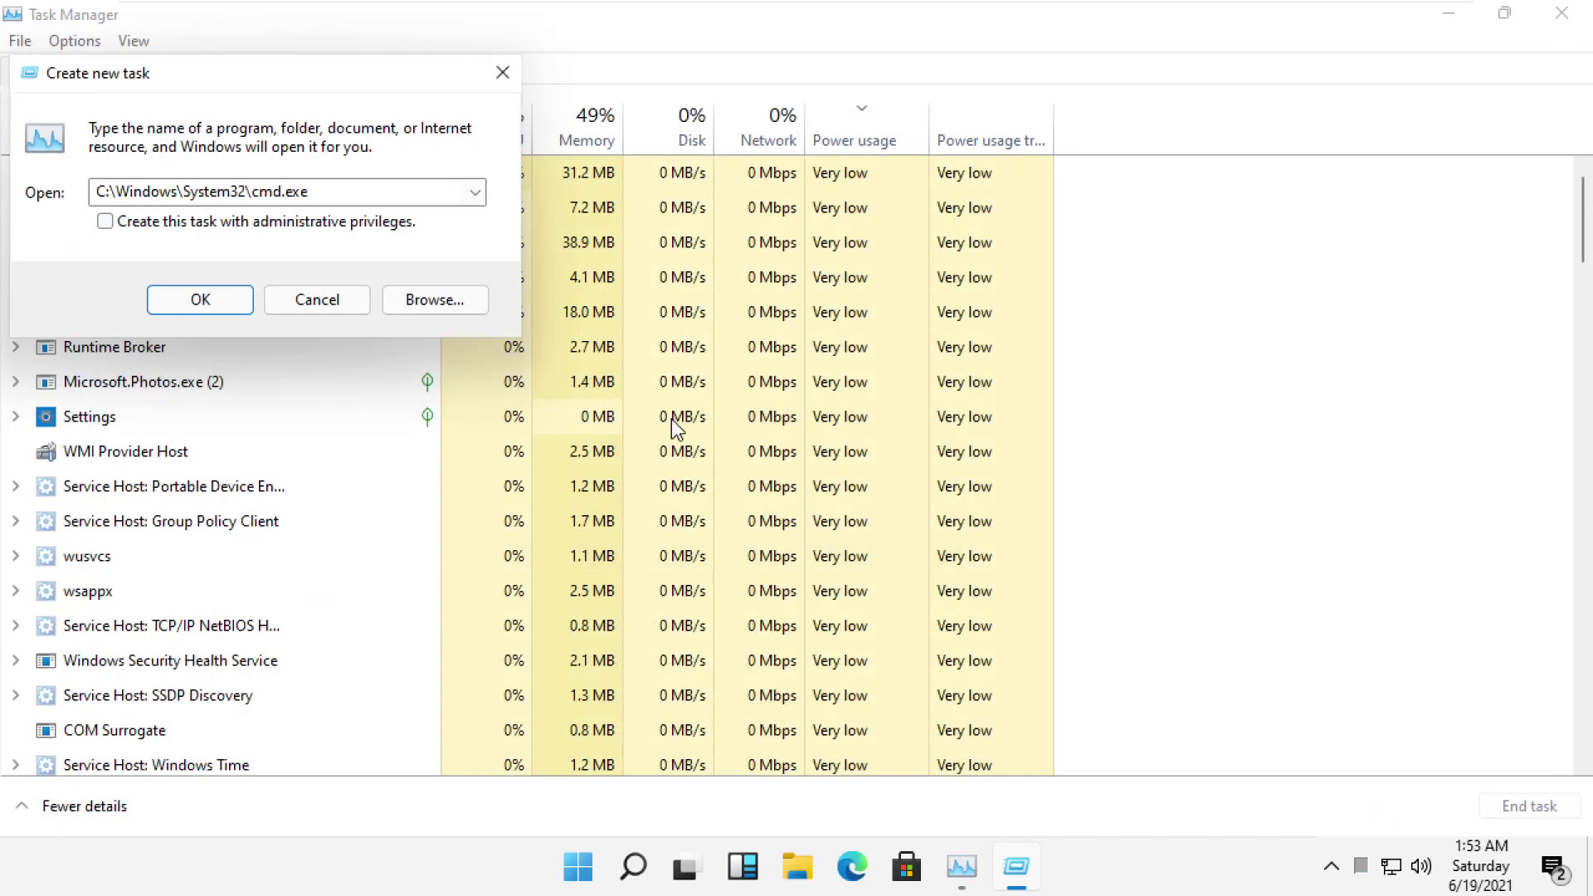
# - Run 'C:\Windows\System32\cmd.exe --update' as a new task with administrative privileges
pyautogui.click(349, 189)
pyautogui.click(351, 189)
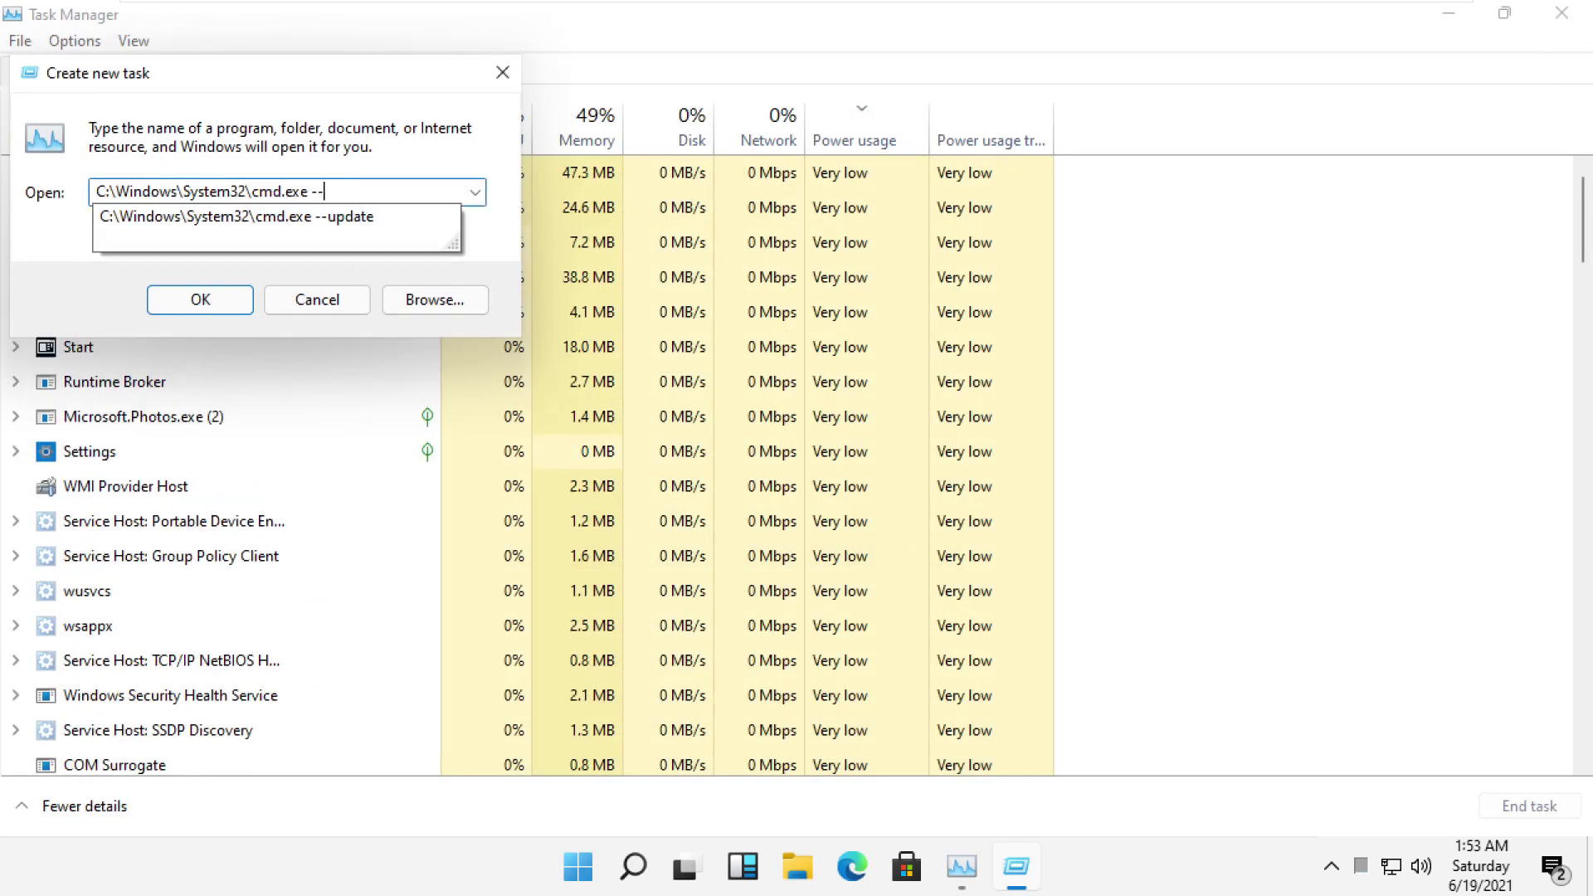
pyautogui.write('--update')
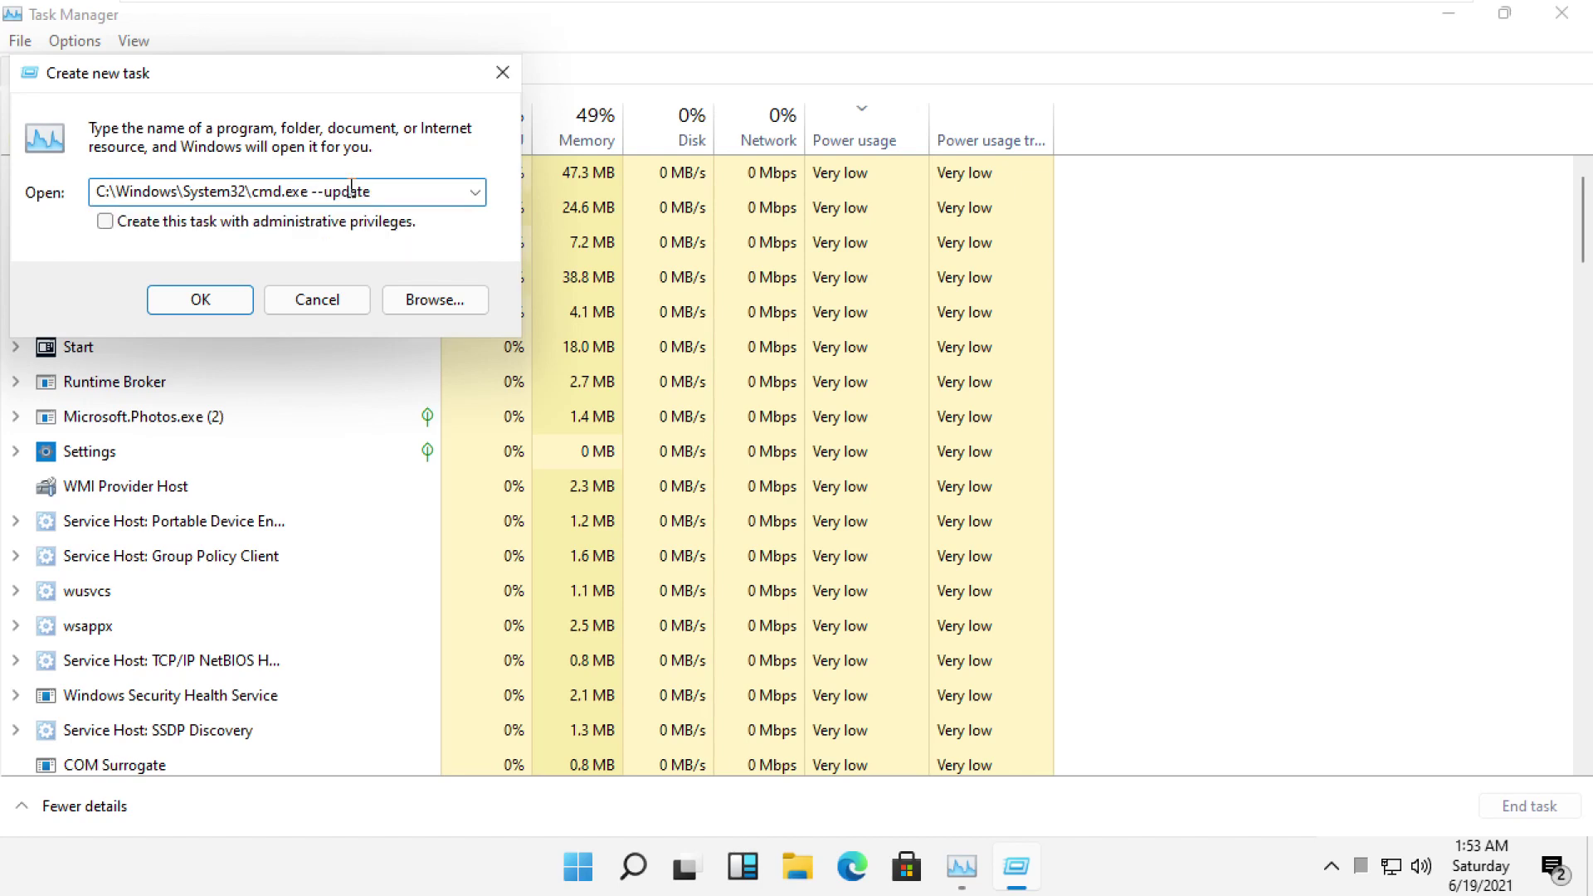
pyautogui.click(143, 221)
pyautogui.click(201, 298)
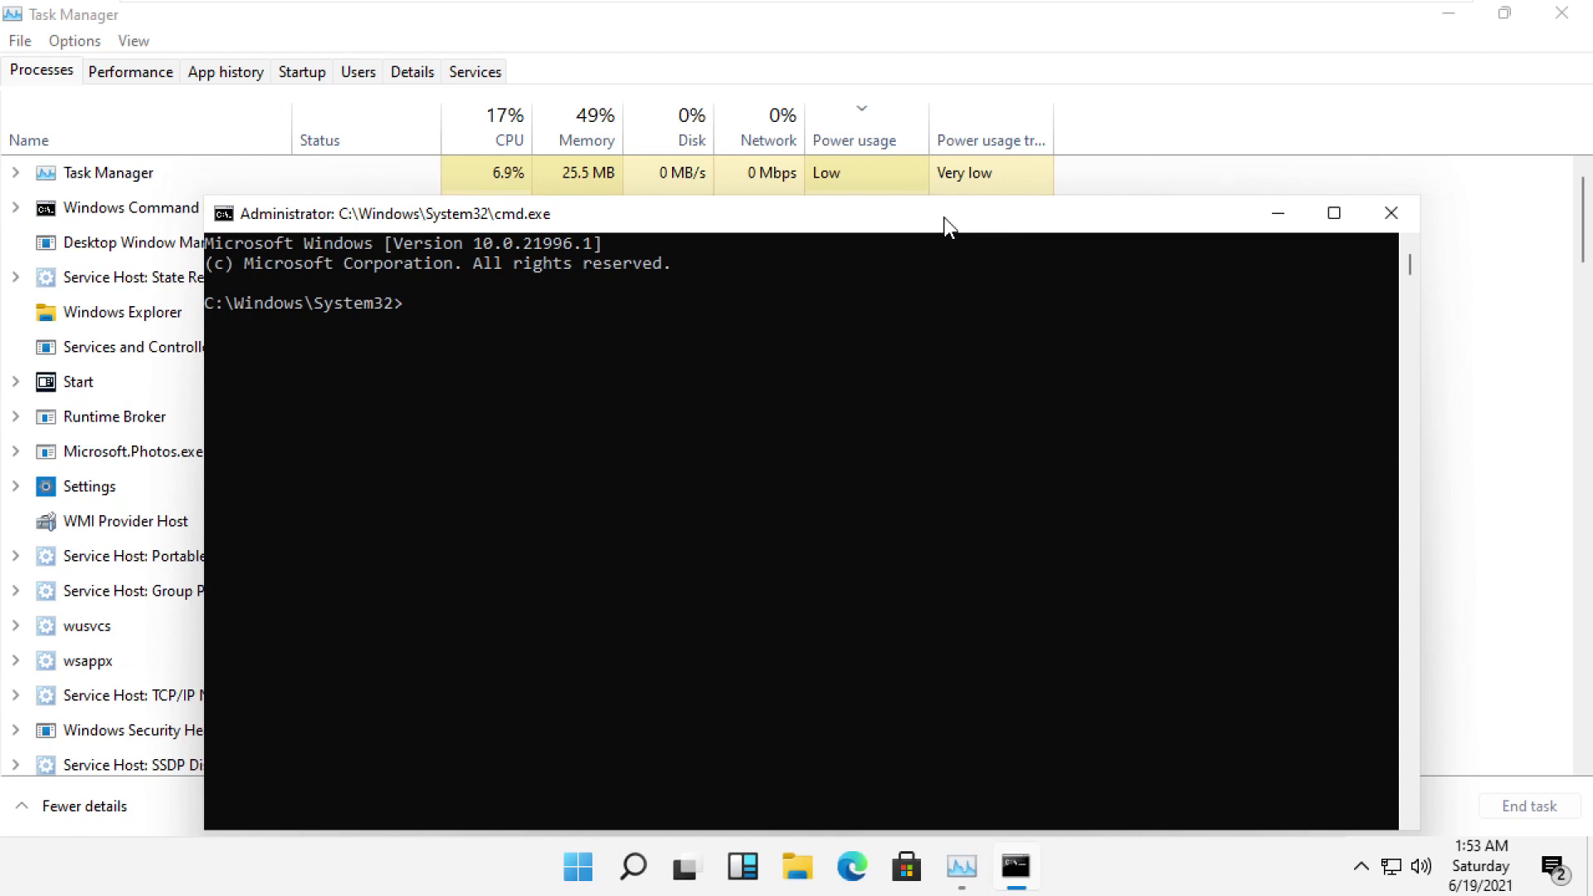
# - Run gpupdate /force in Command Prompt, exit it, close Task Manager, and launch Chrome
pyautogui.doubleClick(947, 220)
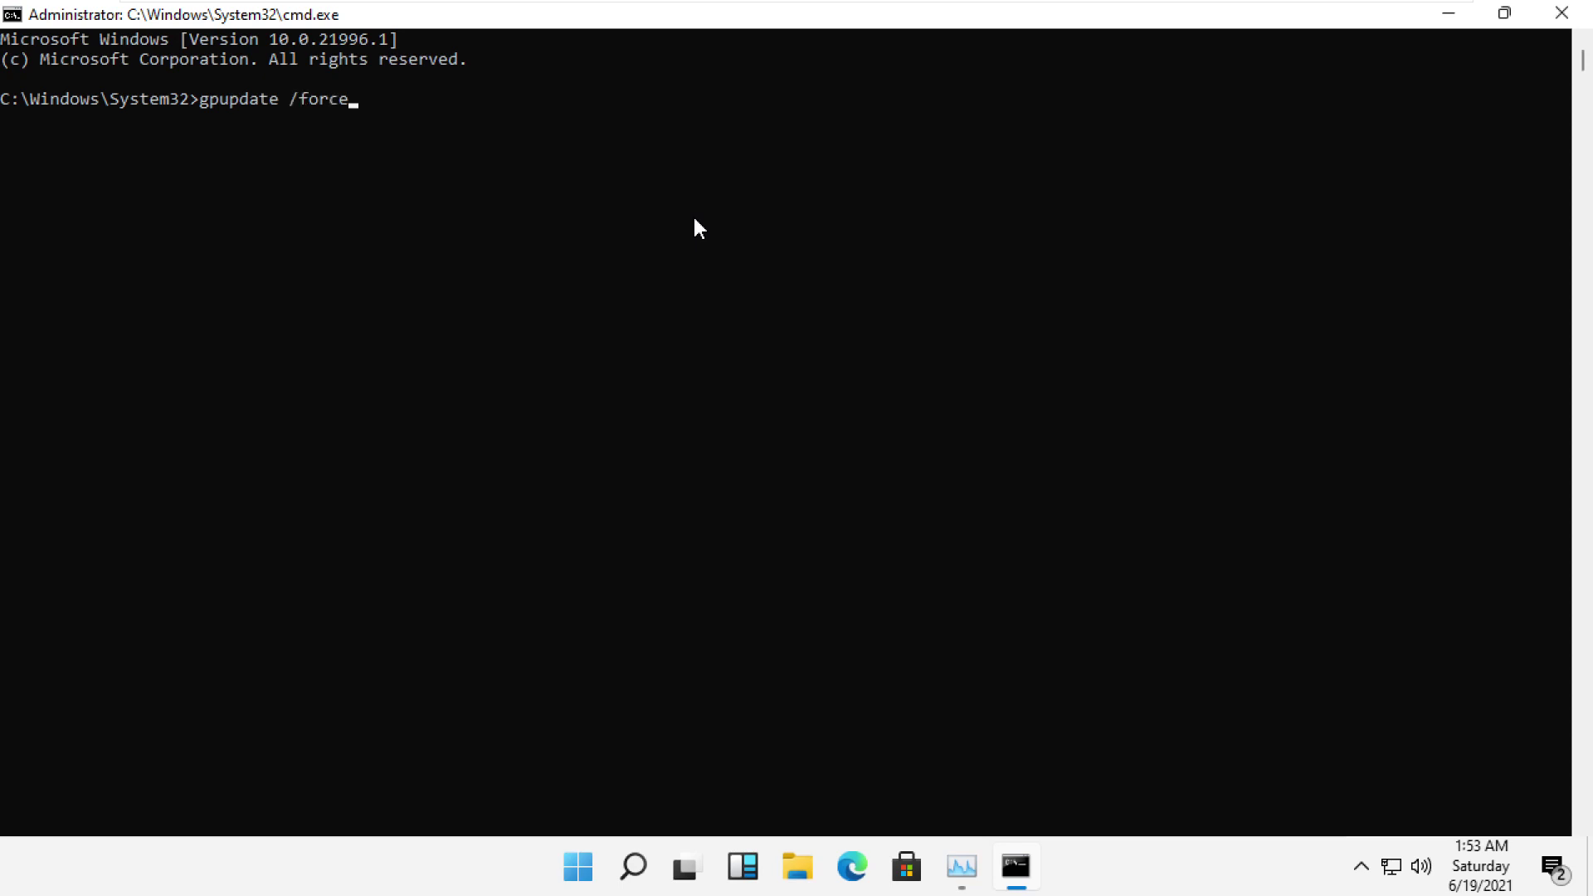
pyautogui.press('Return')
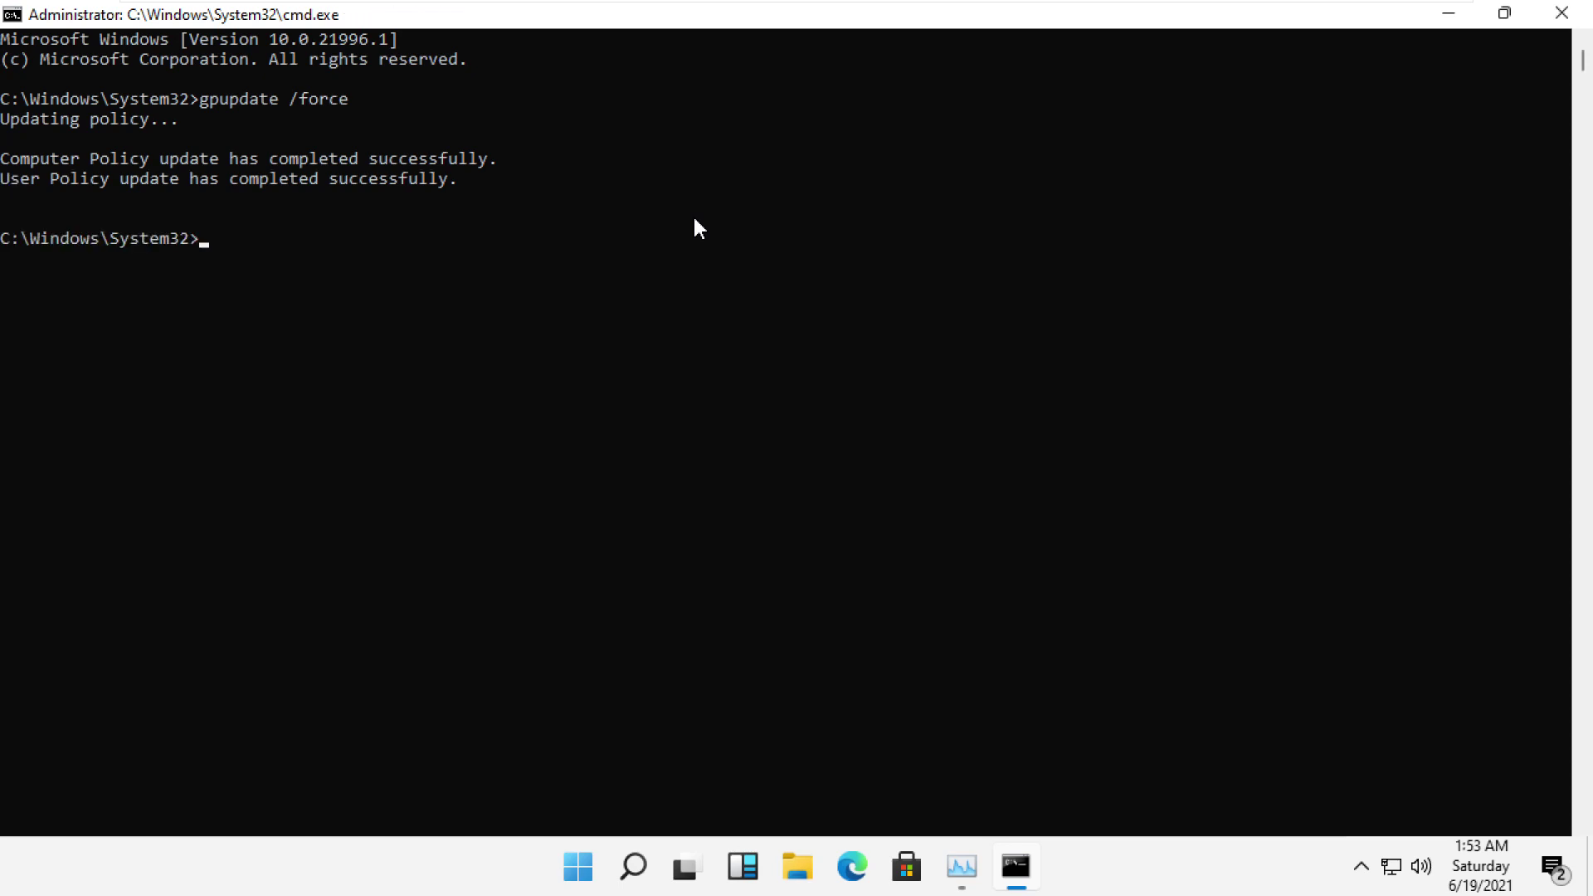
pyautogui.write('xit')
pyautogui.press('Return')
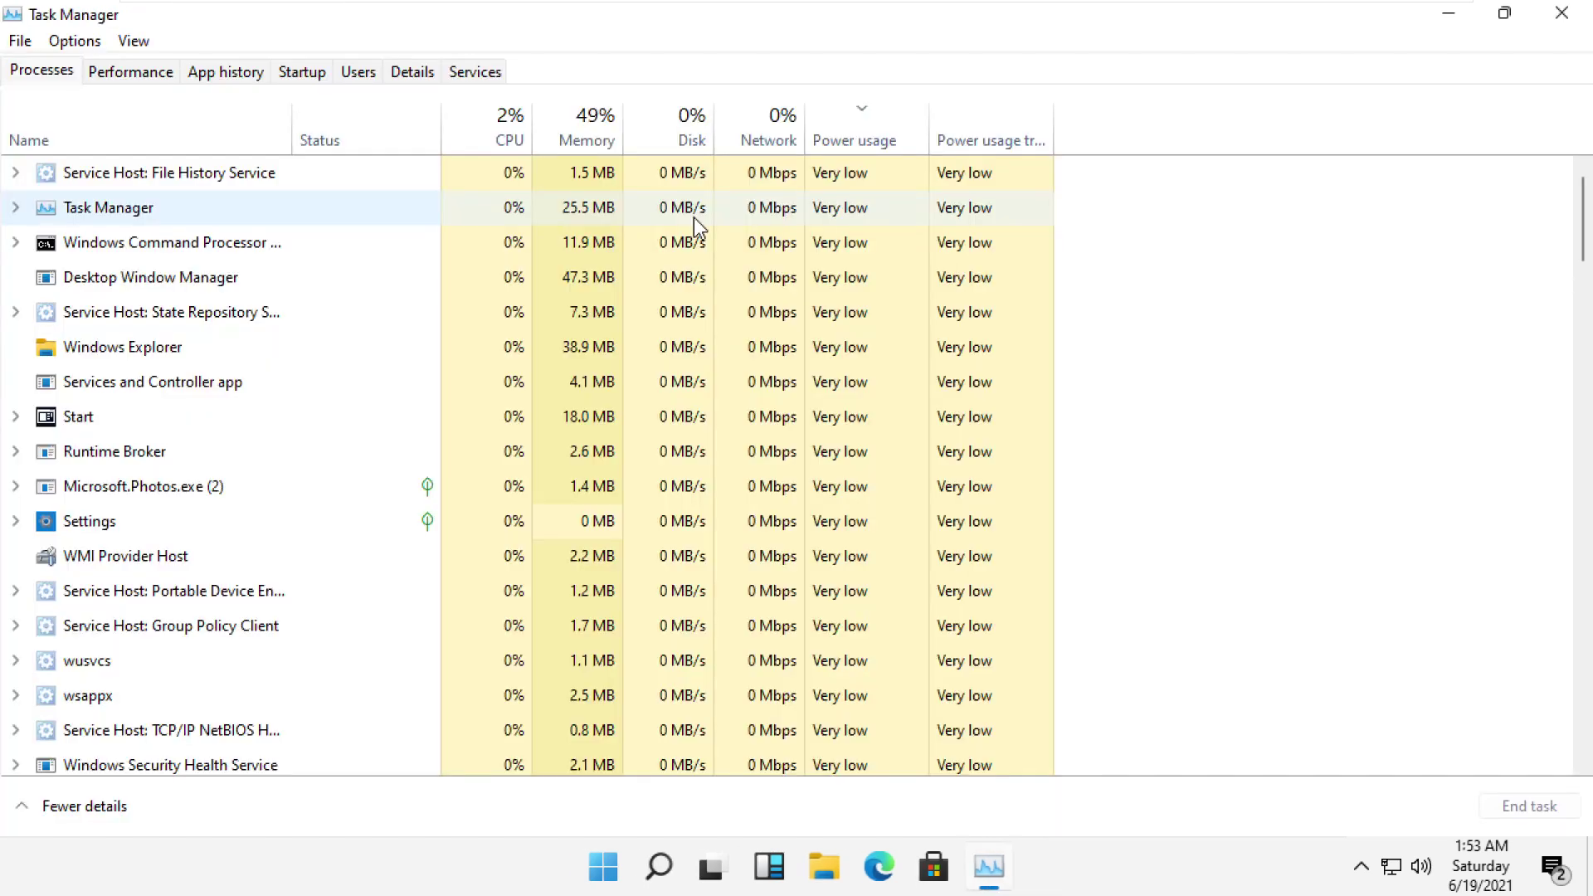
pyautogui.click(1581, 13)
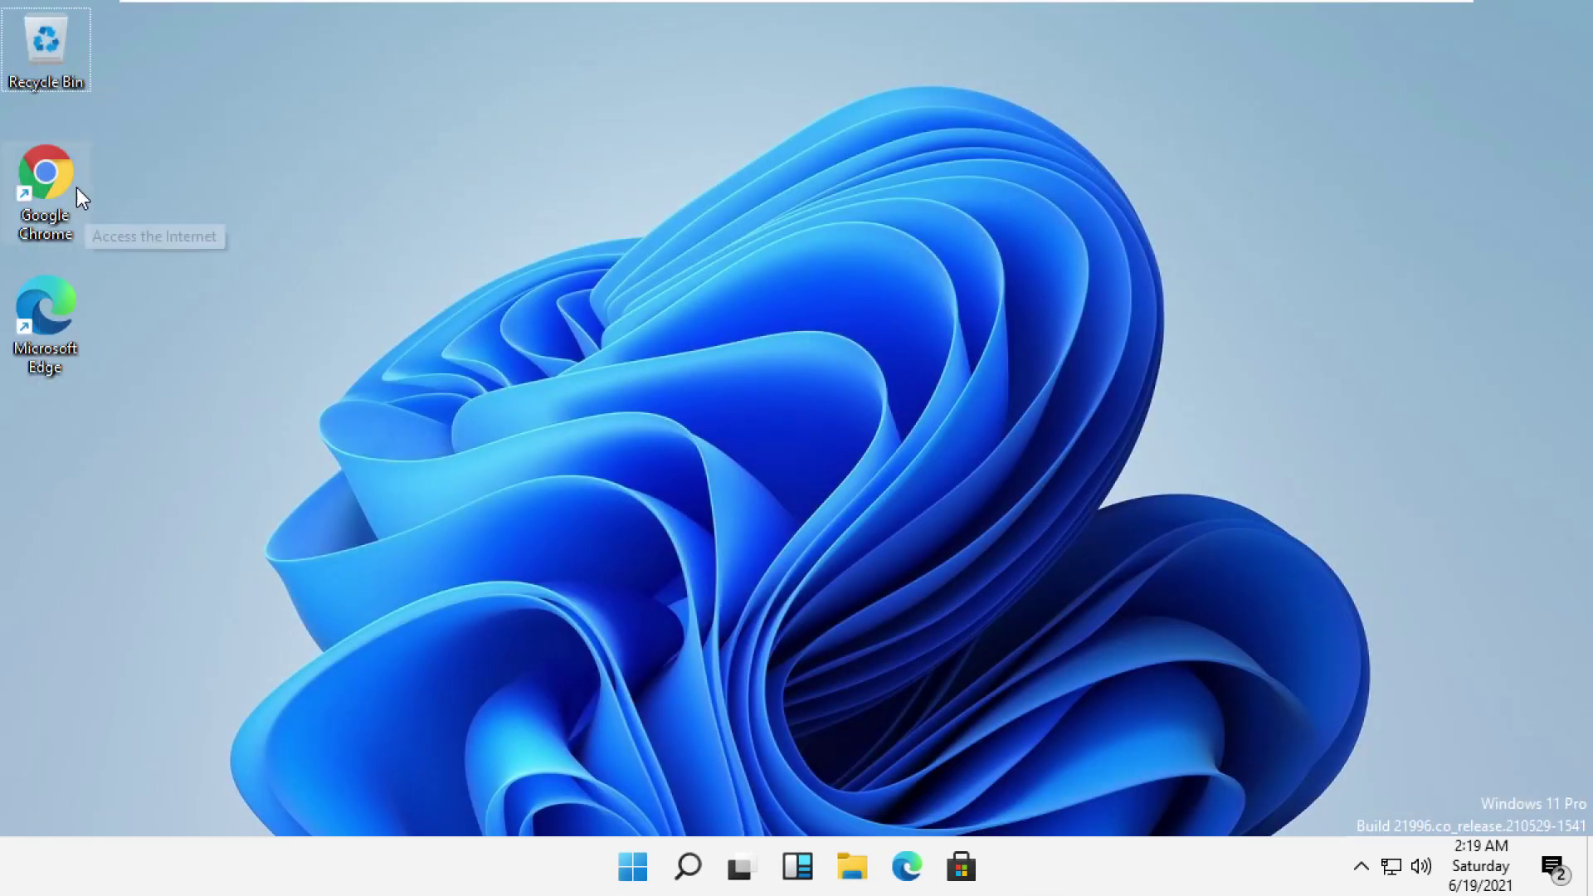
pyautogui.doubleClick(47, 175)
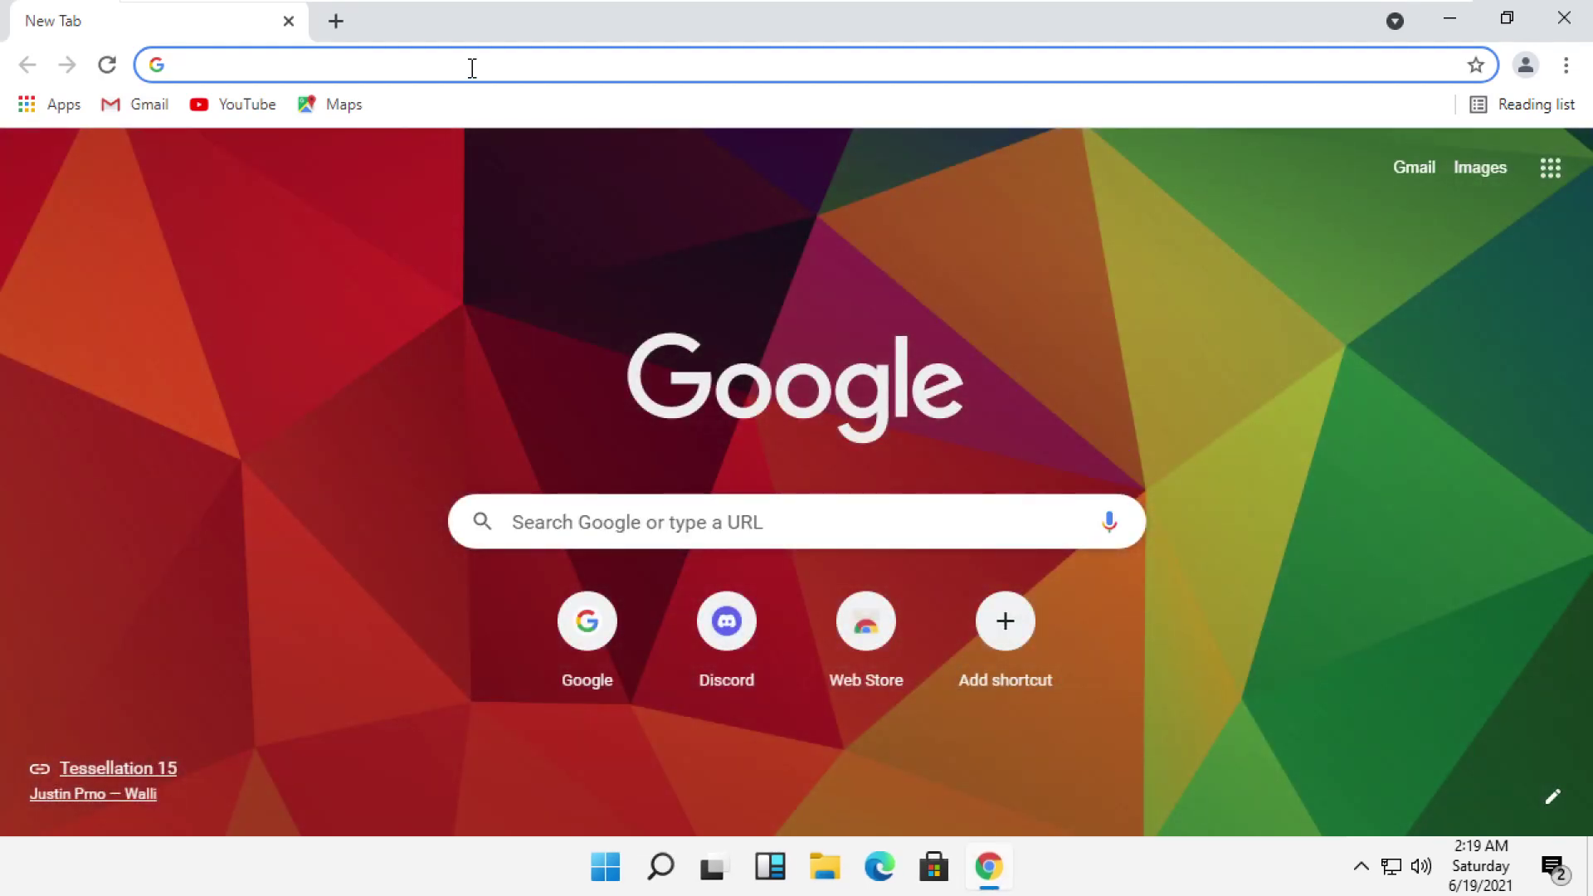
# - Search Google for '.net framework 3.5' and open Microsoft's download page
pyautogui.click(471, 66)
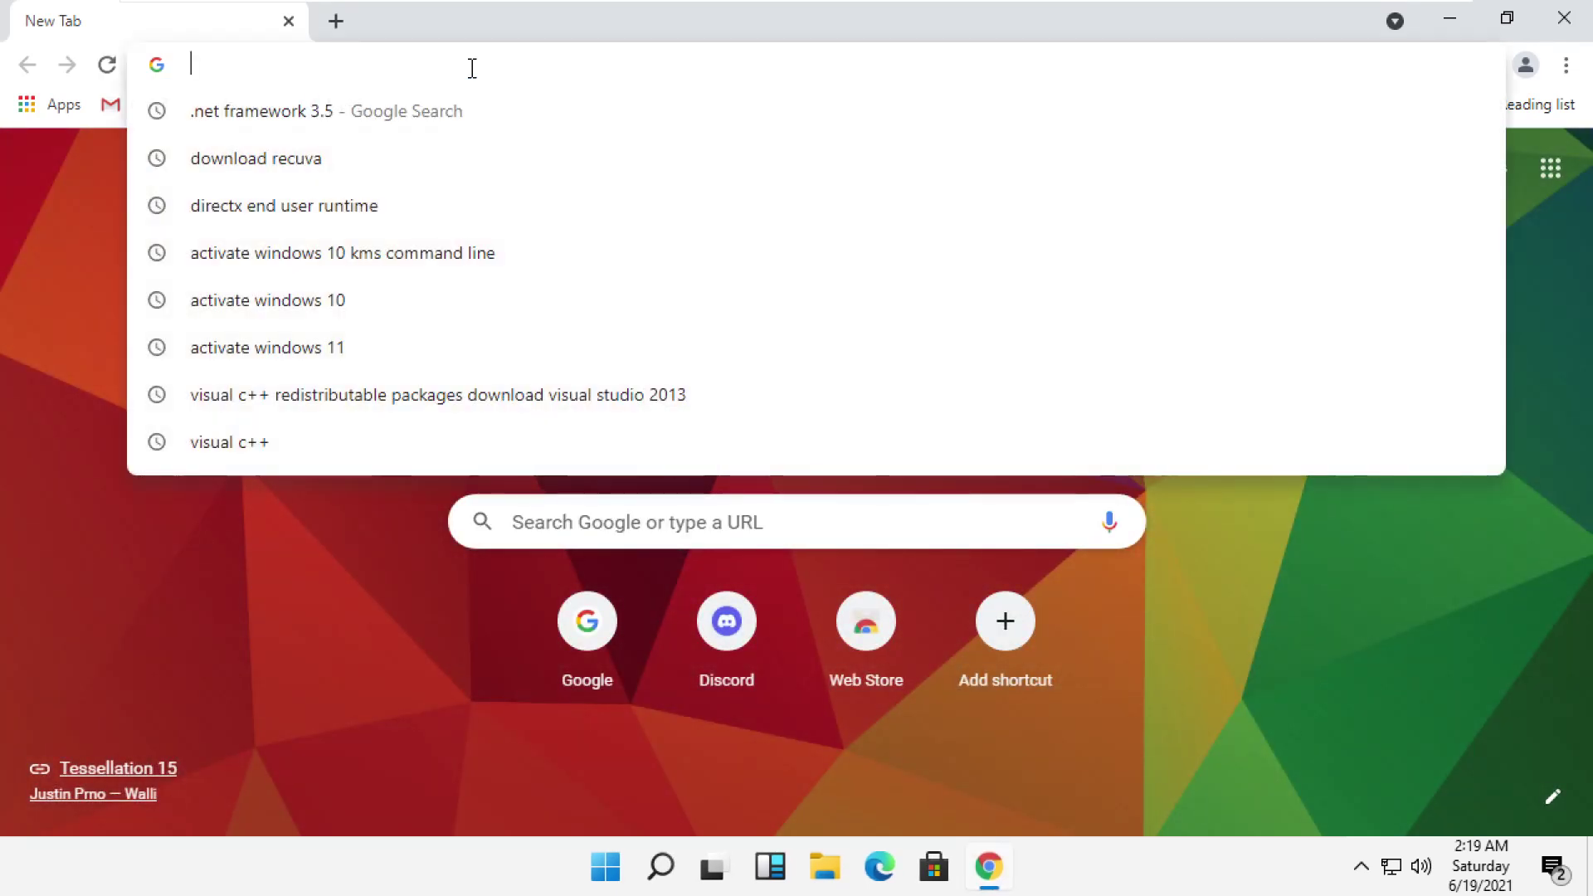
pyautogui.write('.')
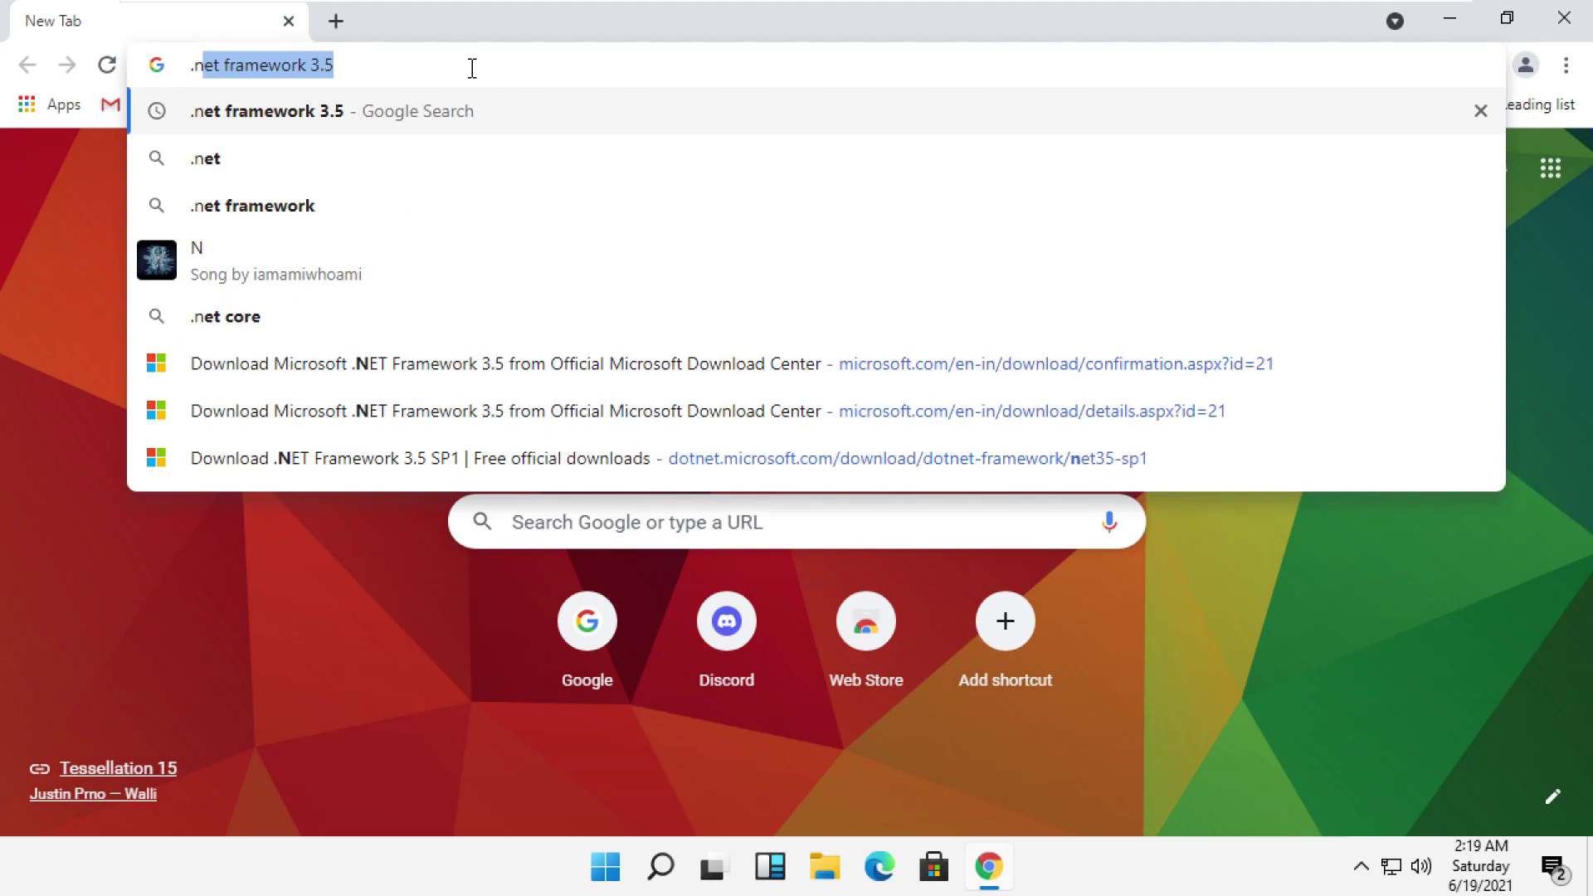
pyautogui.write('net fra')
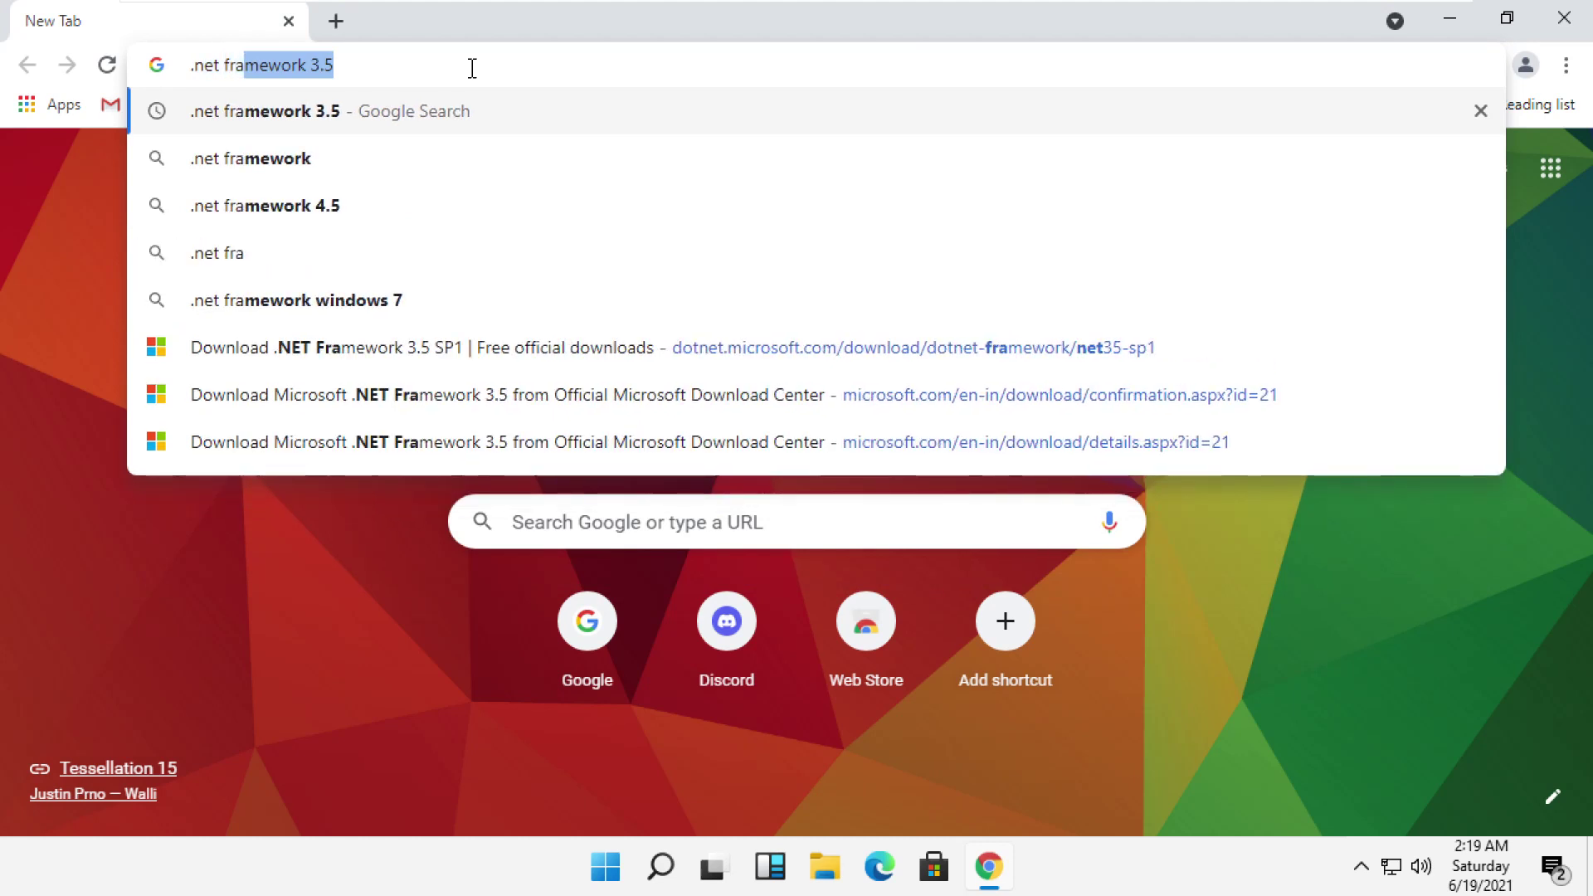
pyautogui.press('Down')
pyautogui.press('Up')
pyautogui.click(350, 111)
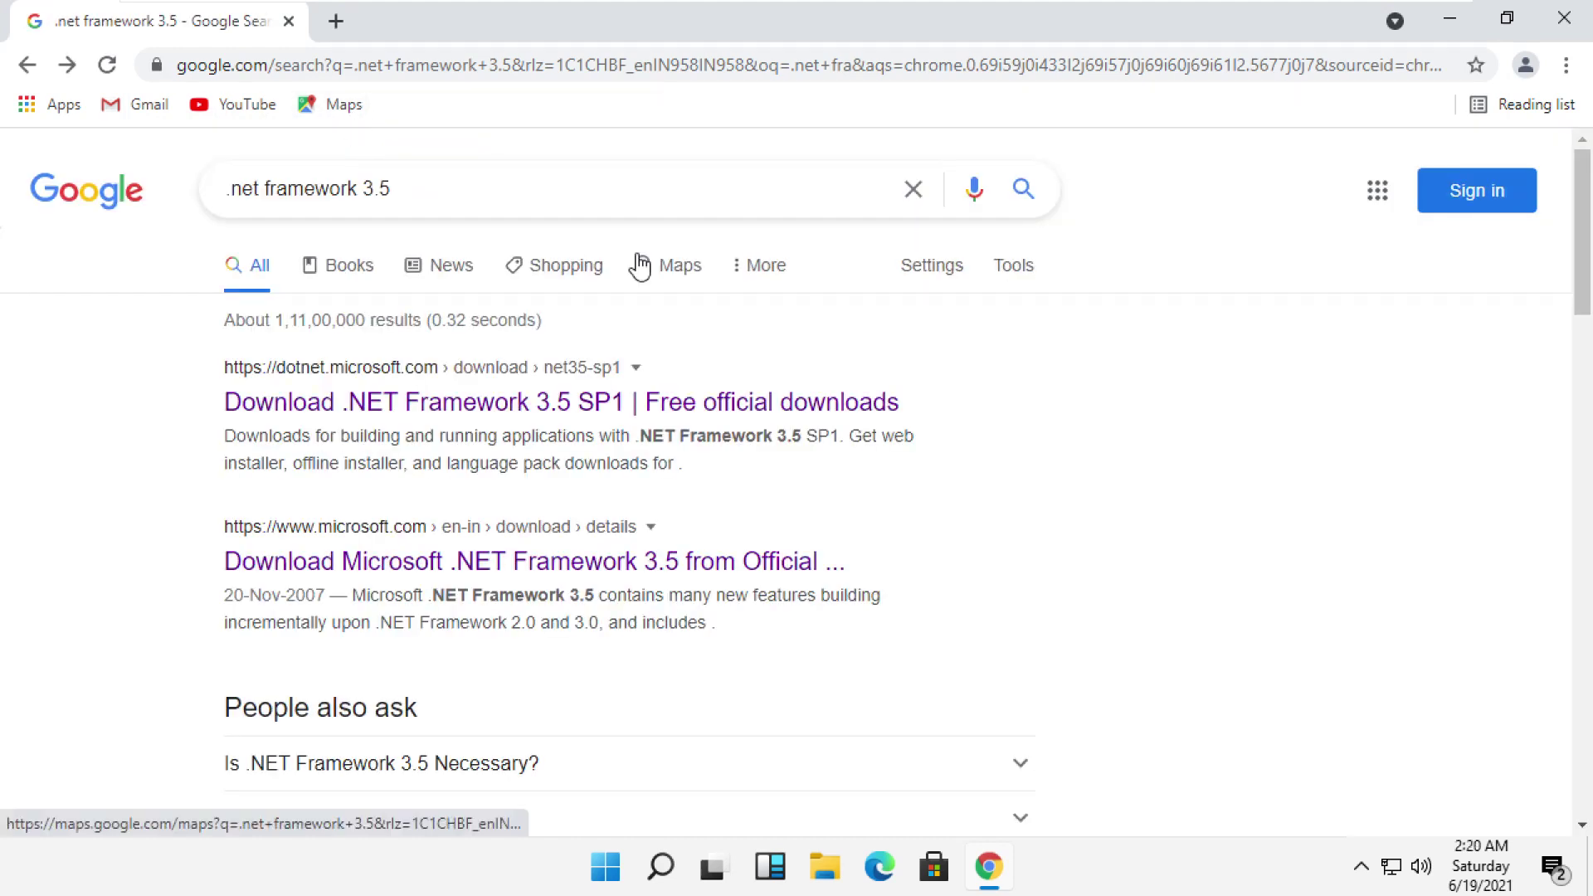
pyautogui.click(347, 571)
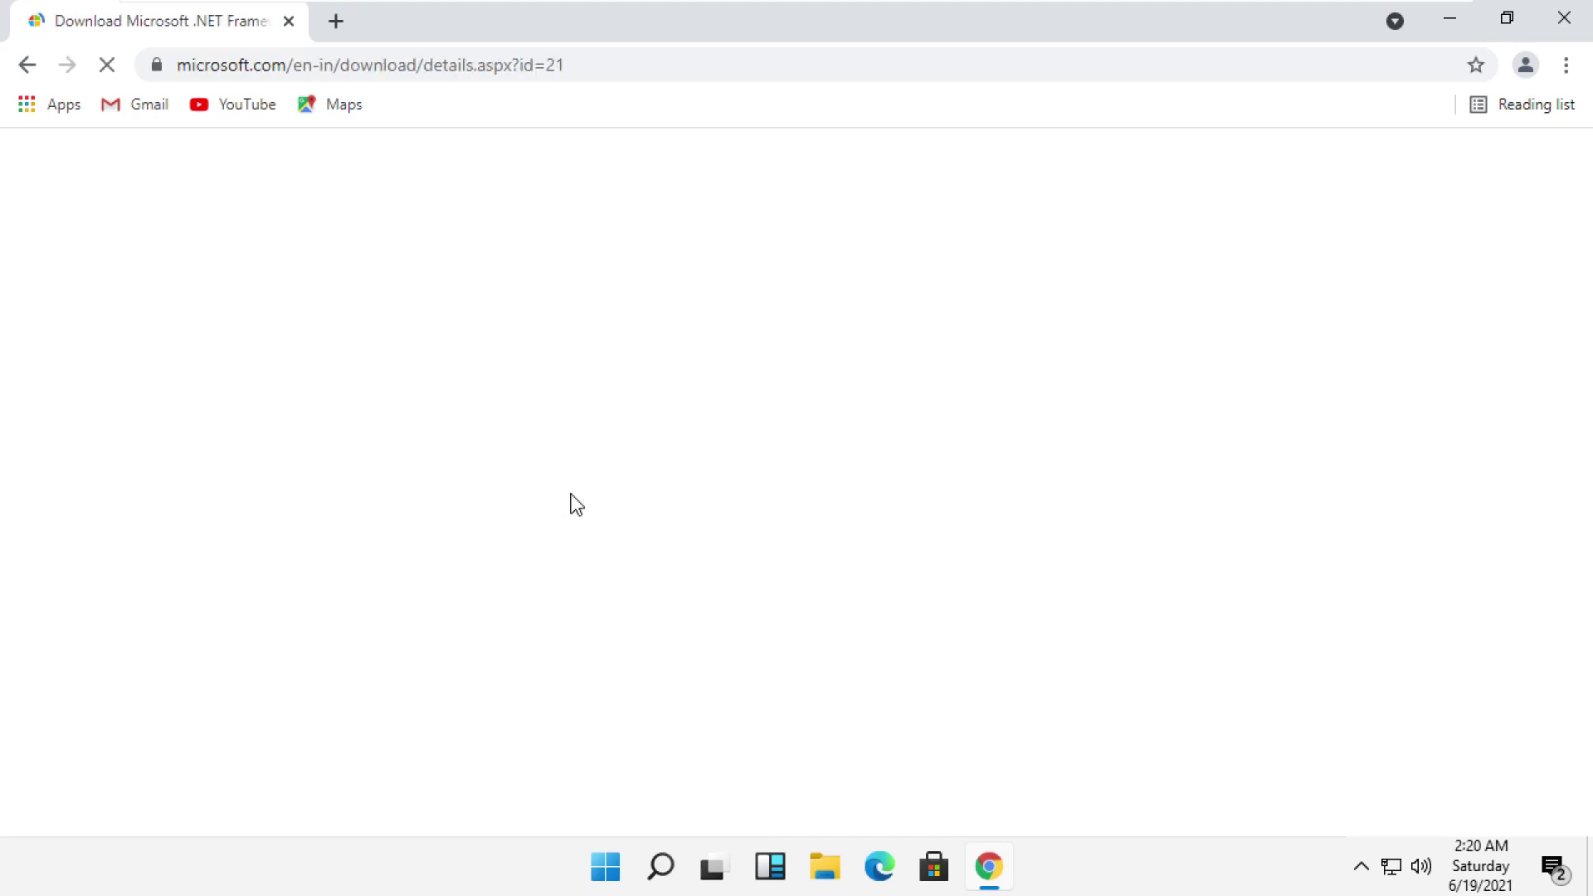
# - Download dotNetFx35setup.exe in English and show it in the Downloads folder
pyautogui.scroll(-7, 496, 424)
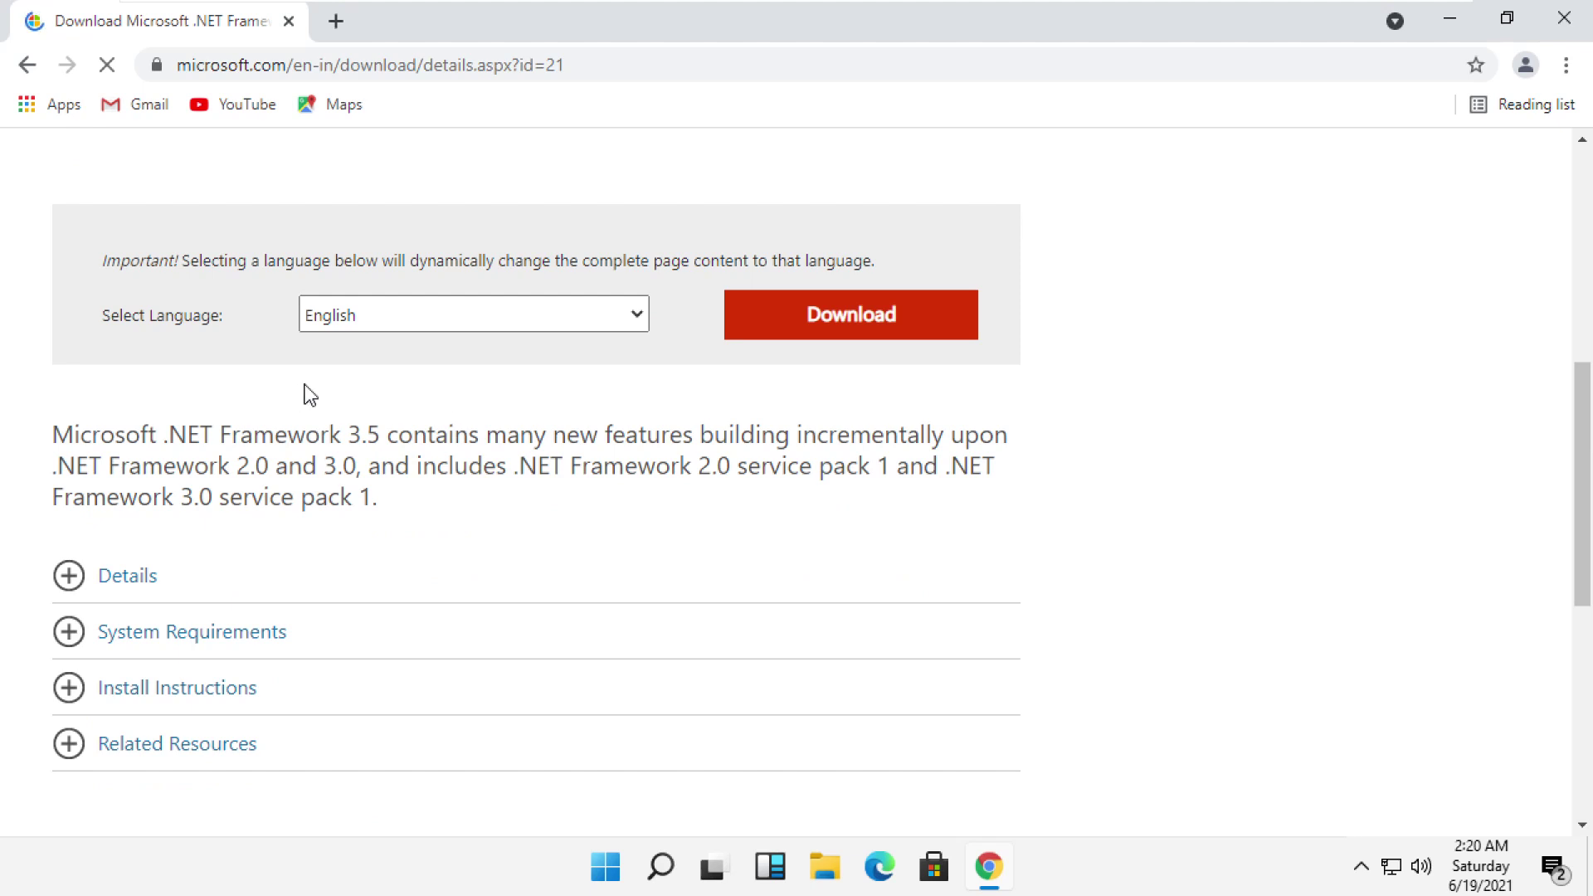
pyautogui.click(549, 305)
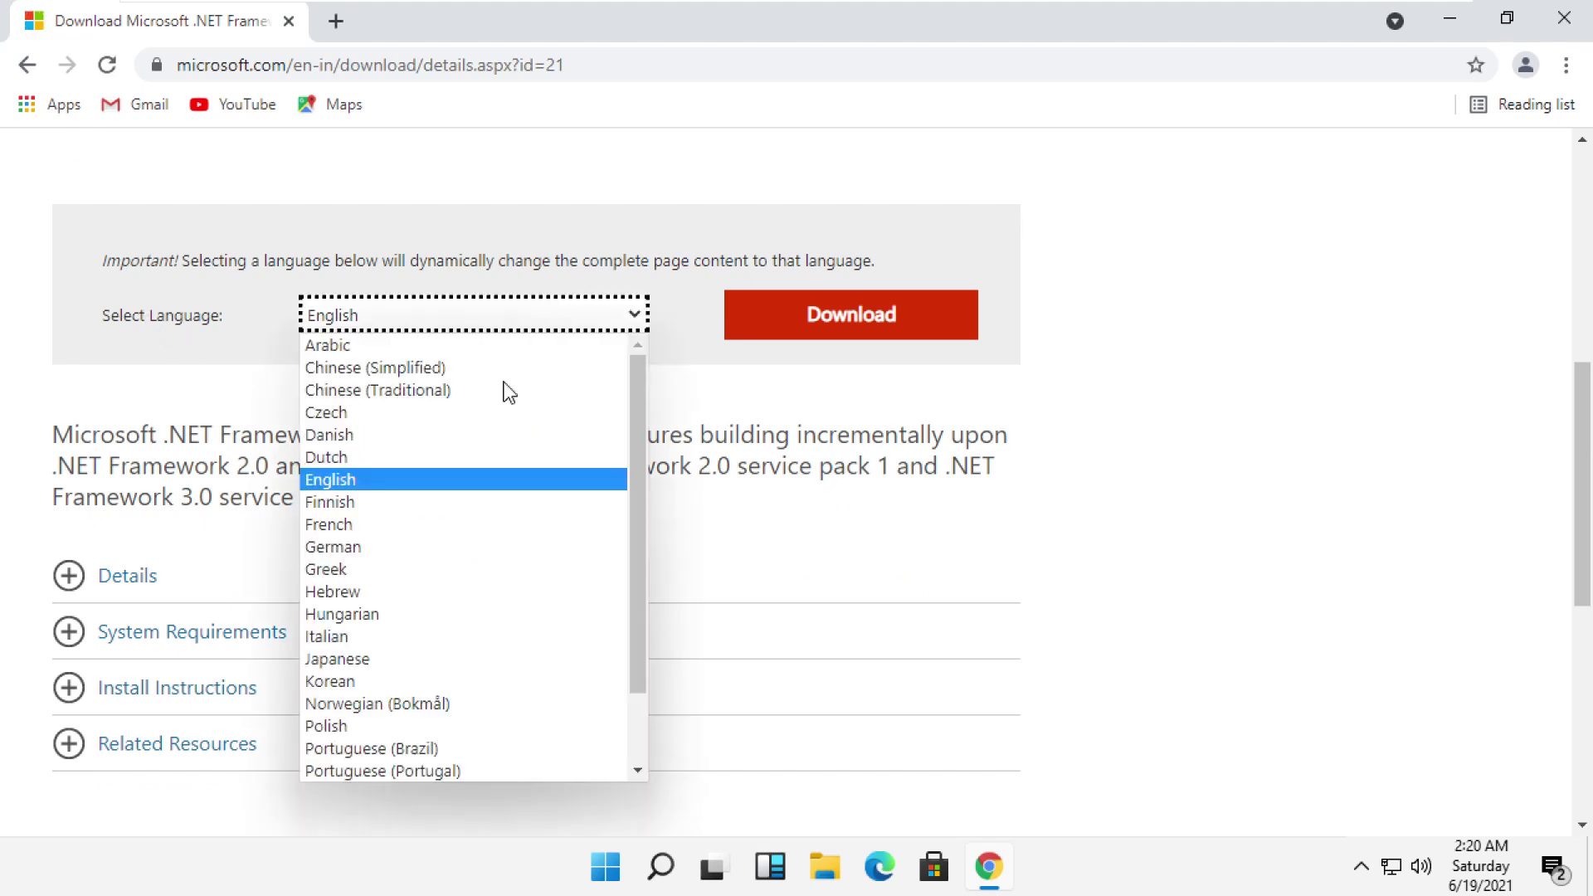
pyautogui.click(429, 486)
pyautogui.click(807, 323)
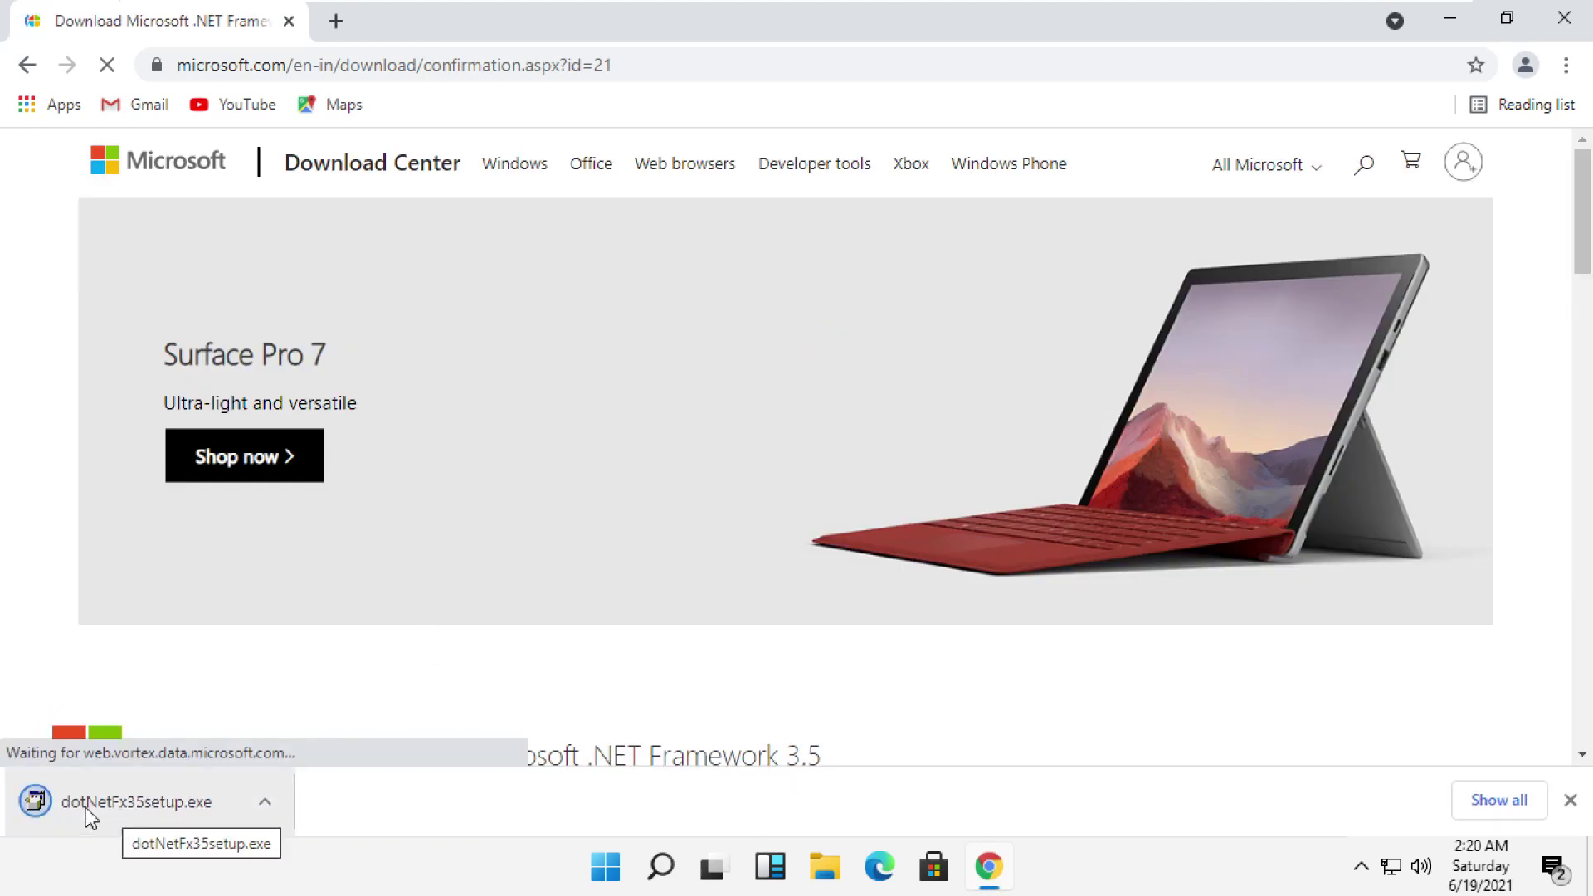
pyautogui.click(262, 802)
pyautogui.click(321, 730)
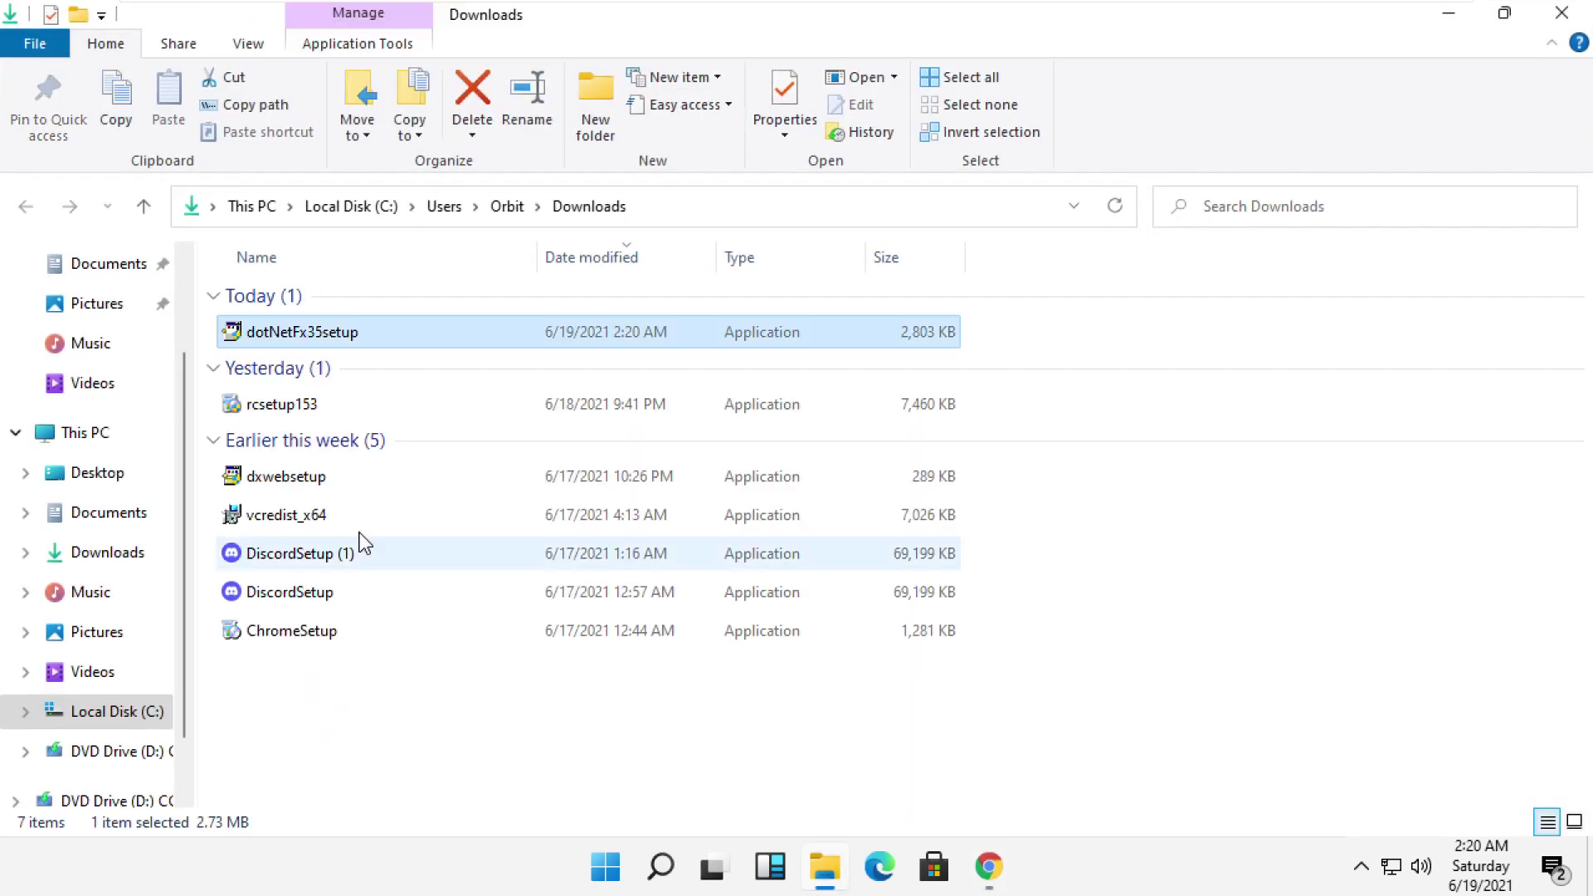
# - Run dotNetFx35setup as administrator and choose to download and install .NET Framework 3.5
pyautogui.rightClick(266, 332)
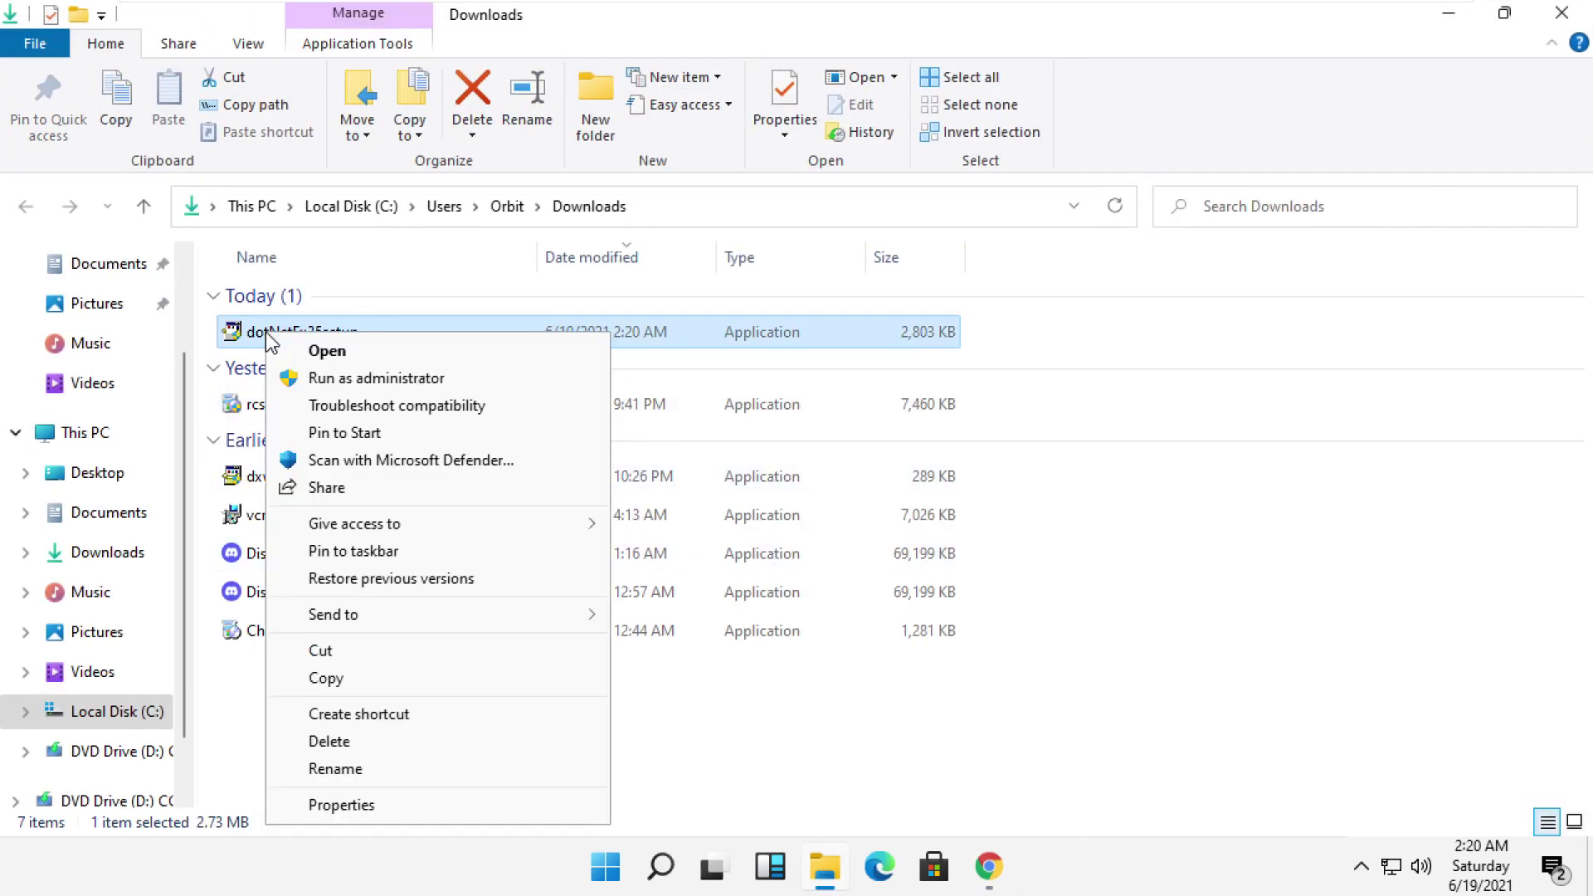
pyautogui.click(362, 378)
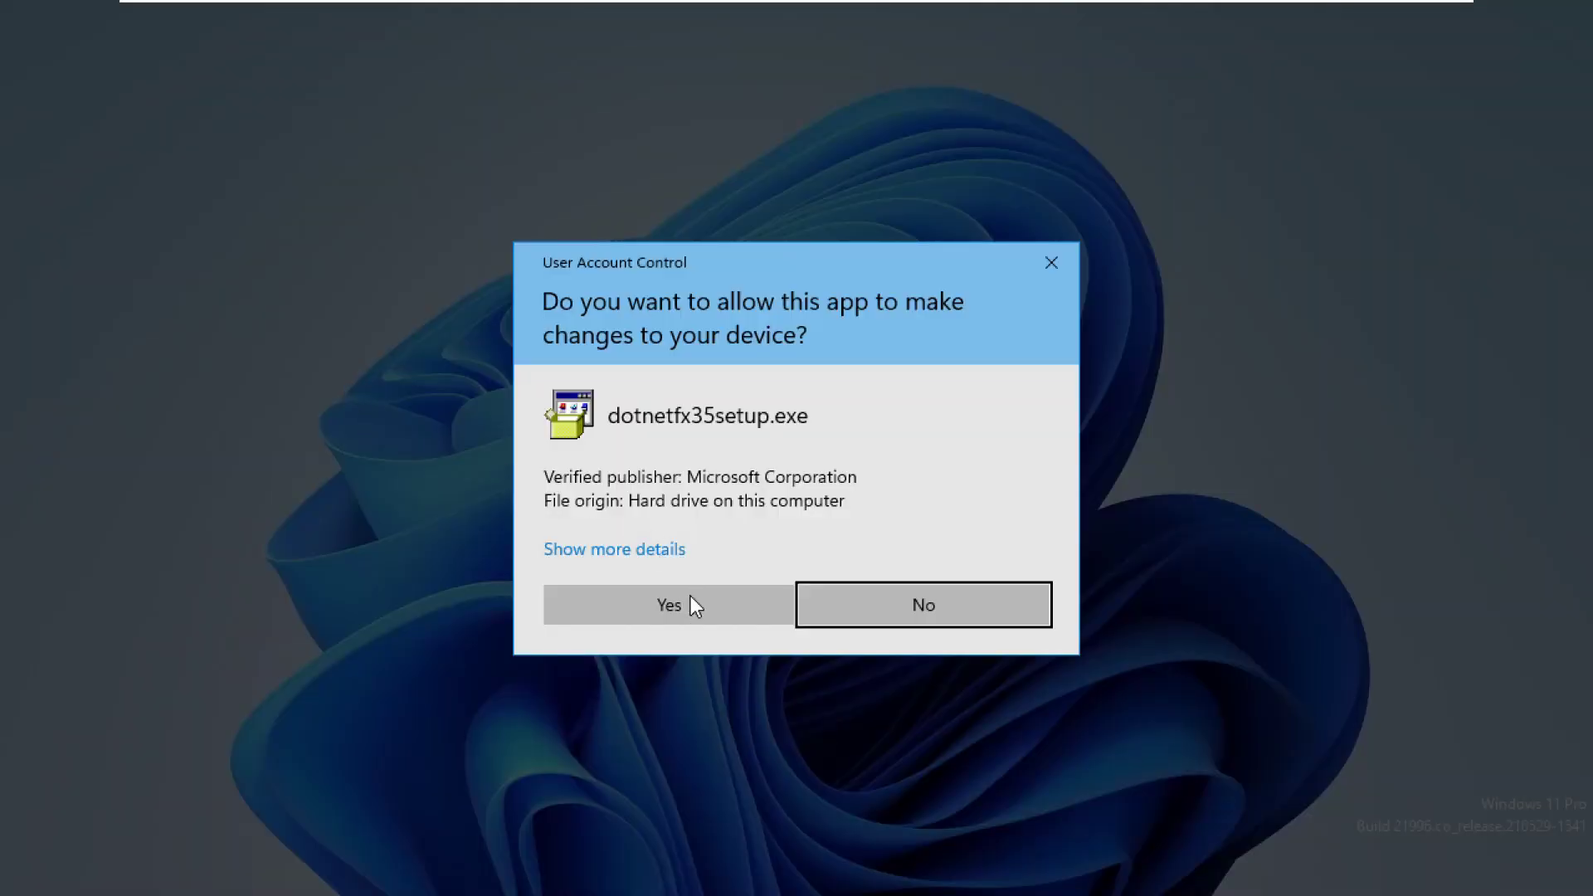
pyautogui.click(692, 604)
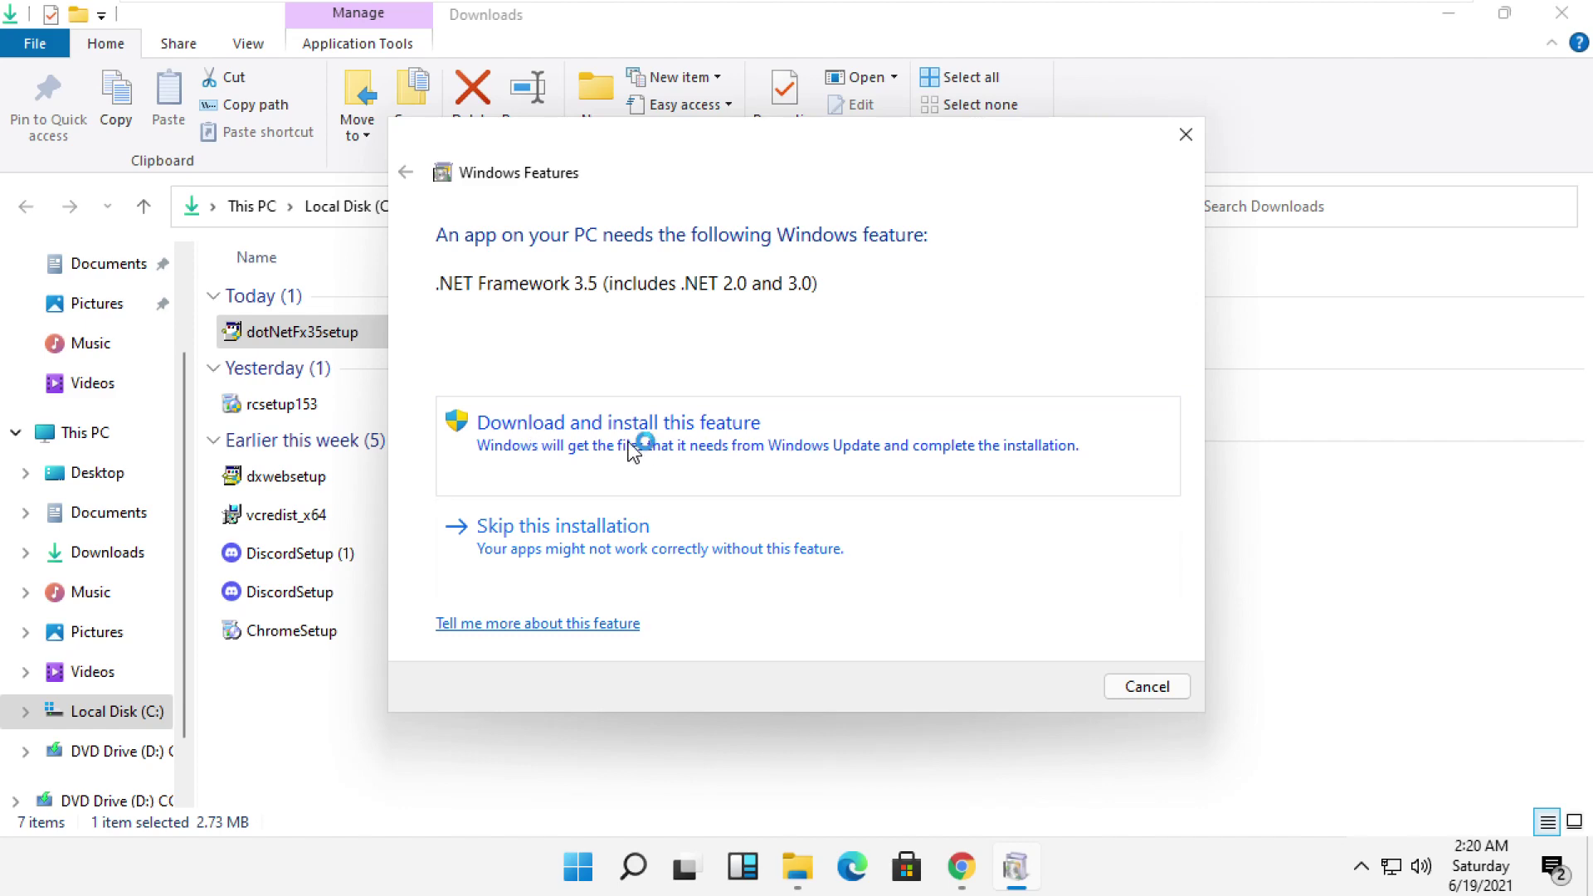
pyautogui.click(649, 442)
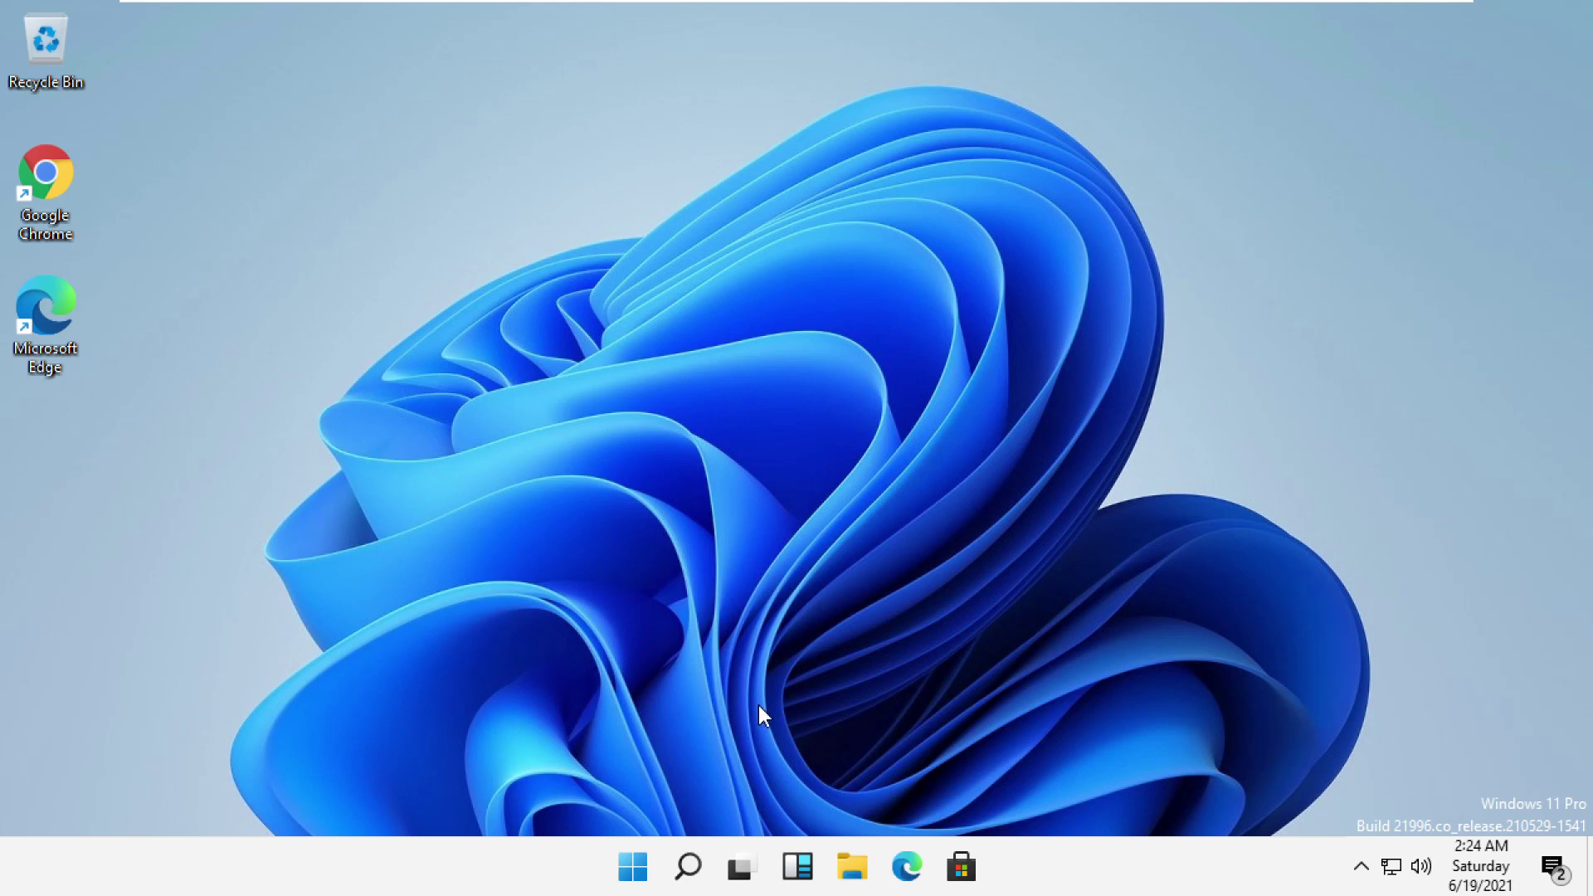
# - Search Windows for 'control' and go to Control Panel's Programs and Features list
pyautogui.click(694, 855)
pyautogui.write('c')
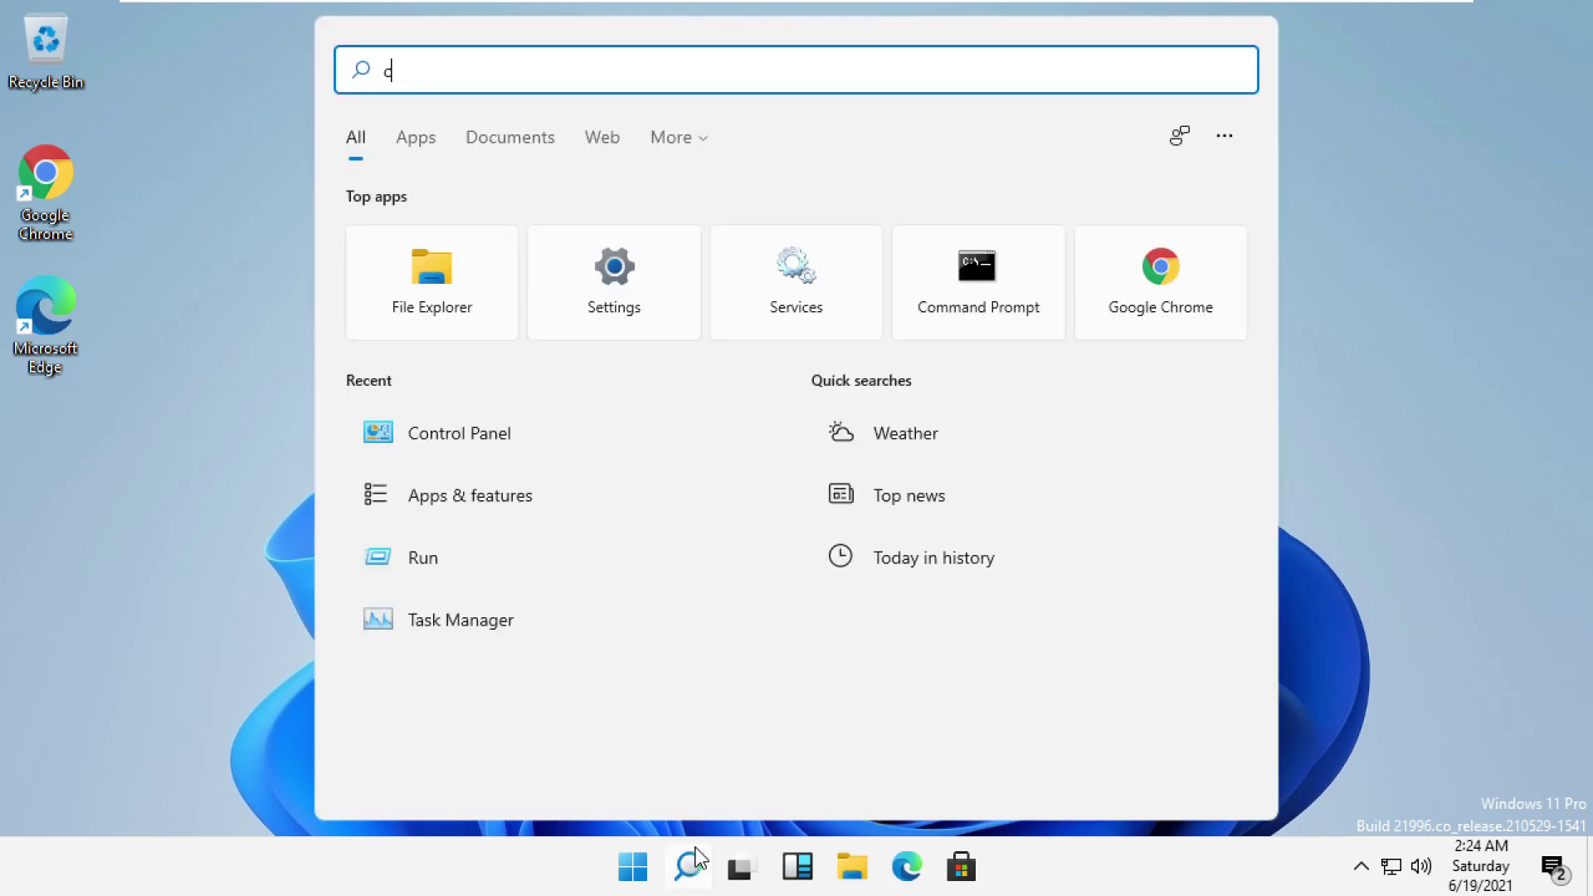
pyautogui.write('ontrol')
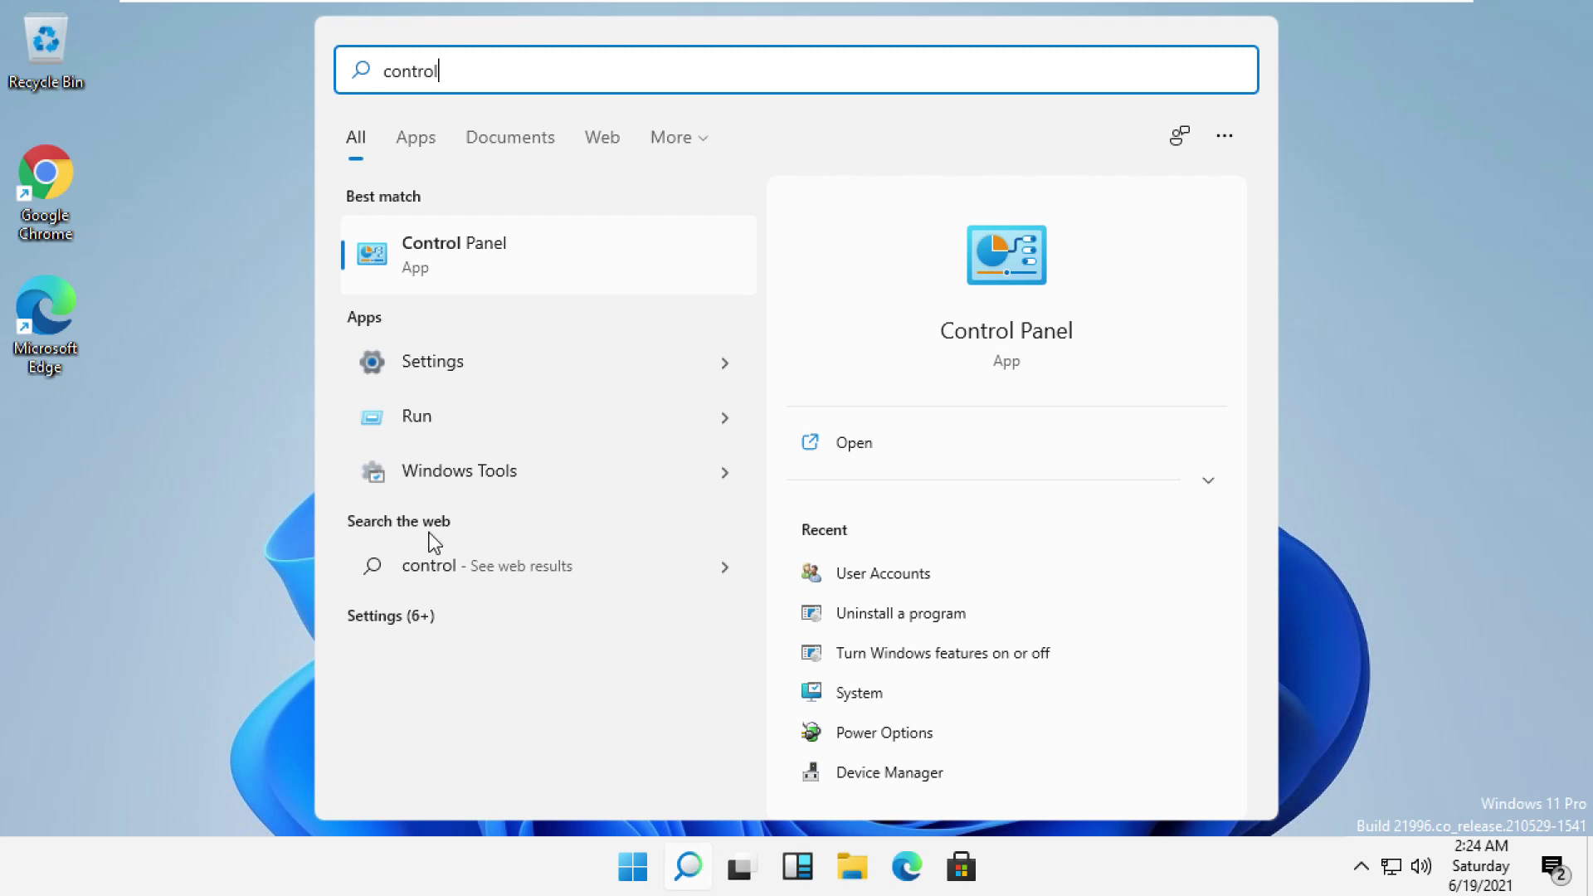
pyautogui.click(484, 274)
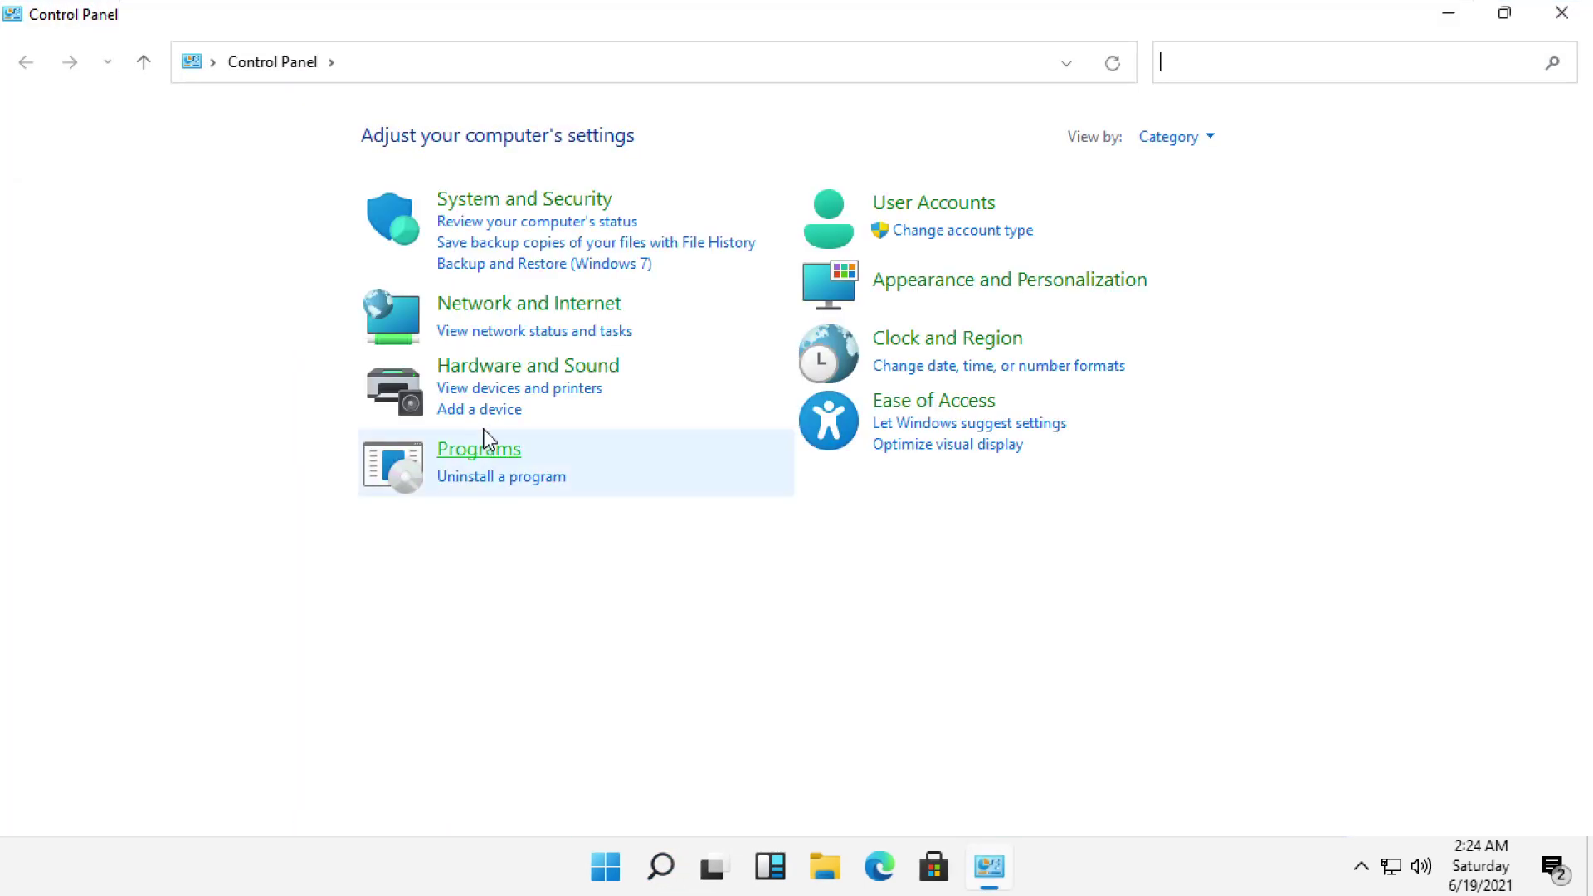
pyautogui.click(487, 448)
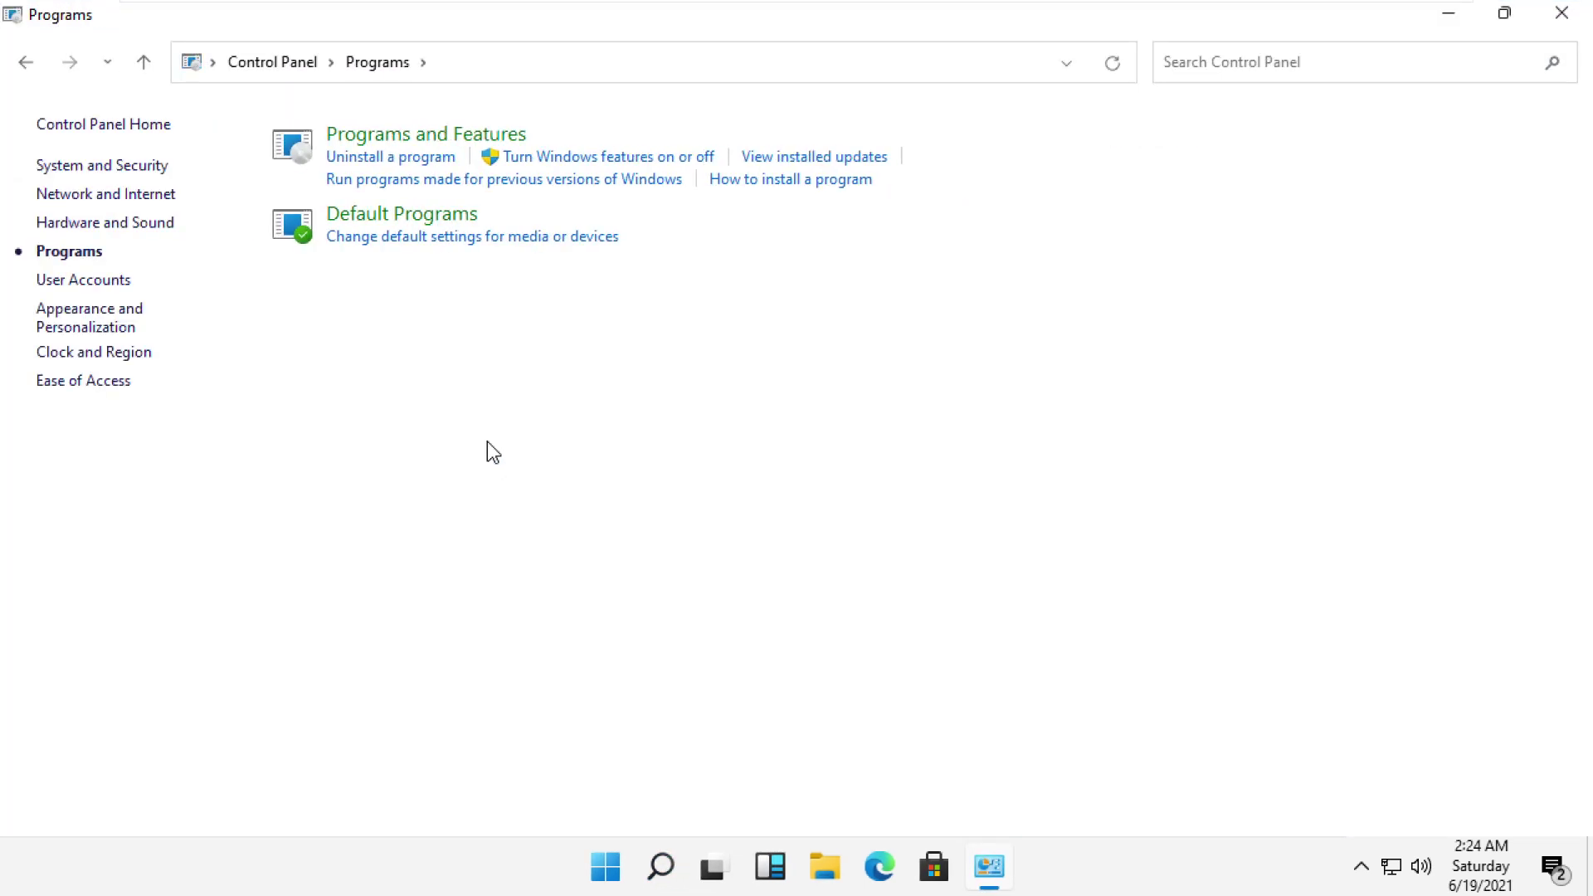
pyautogui.click(437, 137)
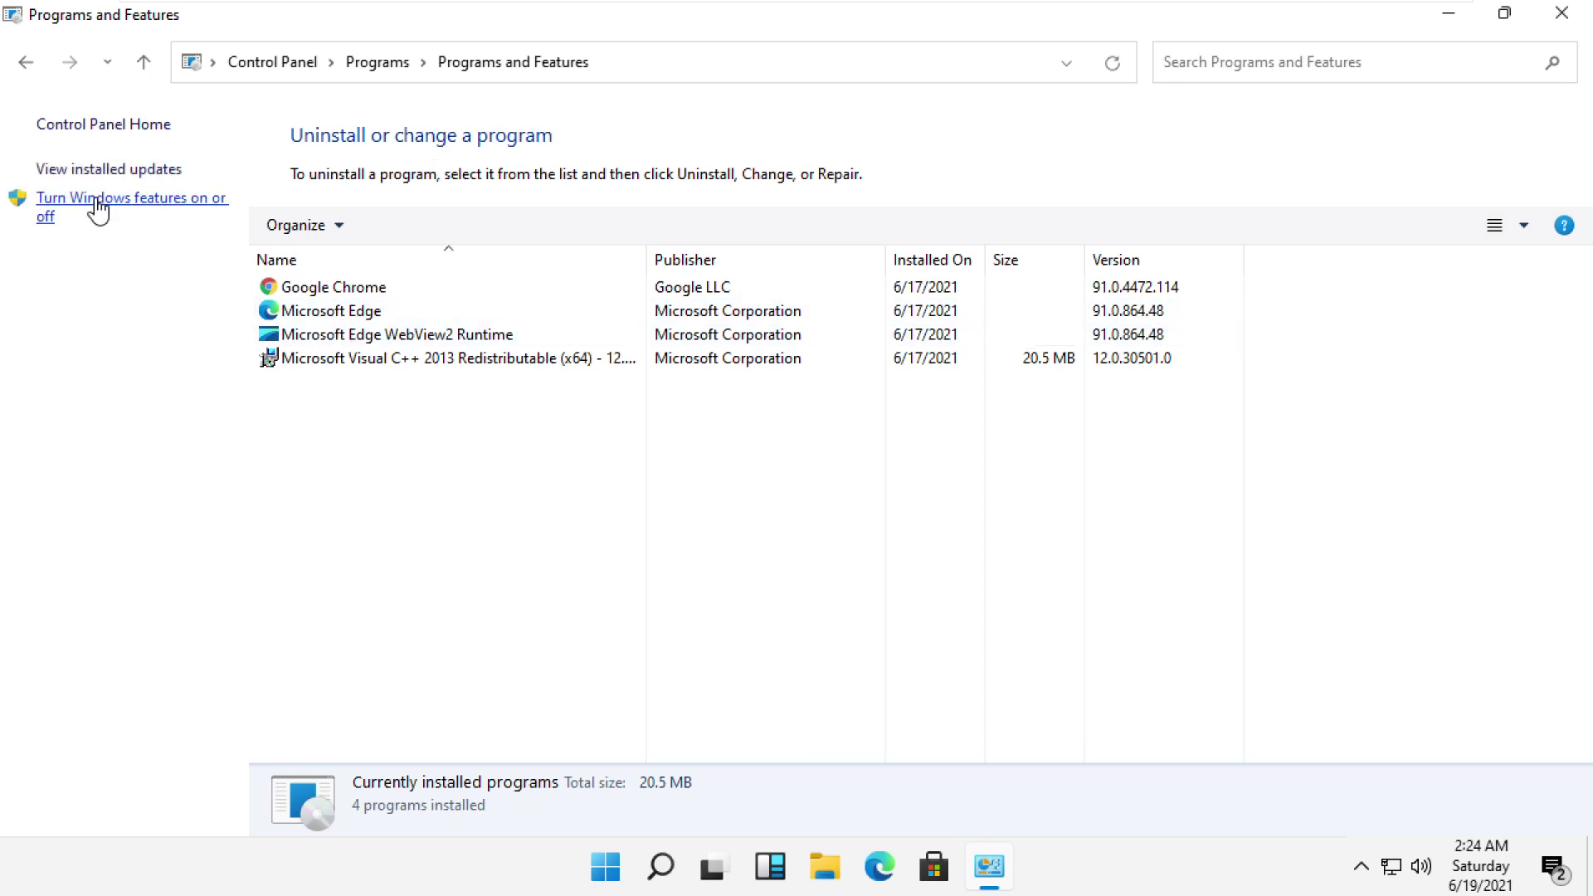
# - Turn on .NET Framework 3.5 and 4.8 Advanced Services in Windows Features, then close Control Panel
pyautogui.click(98, 207)
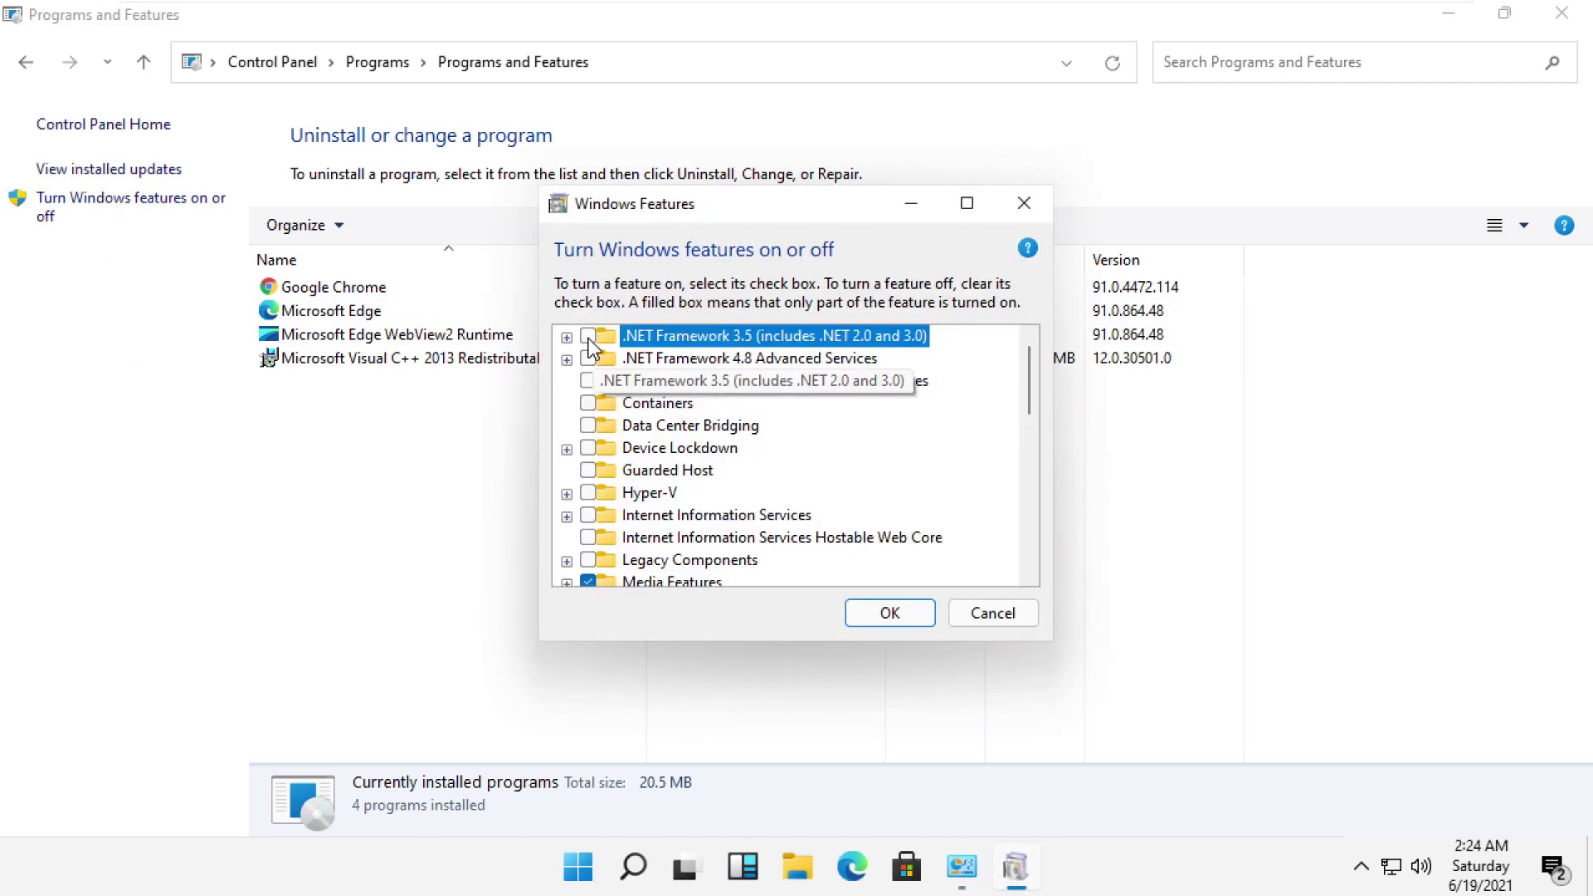
pyautogui.click(589, 337)
pyautogui.click(589, 352)
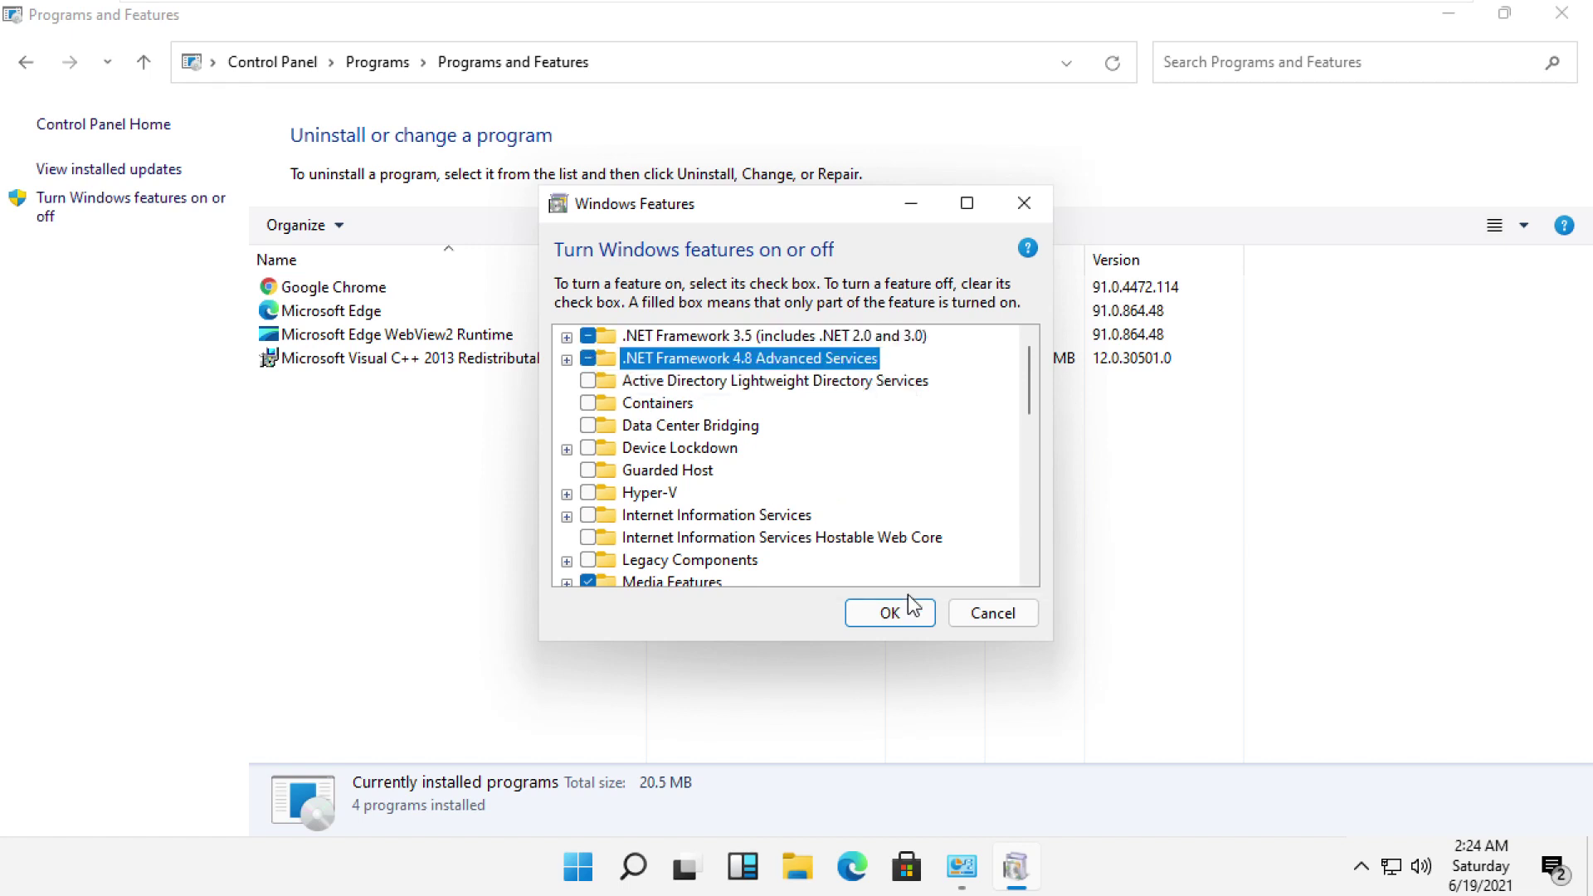
pyautogui.click(890, 613)
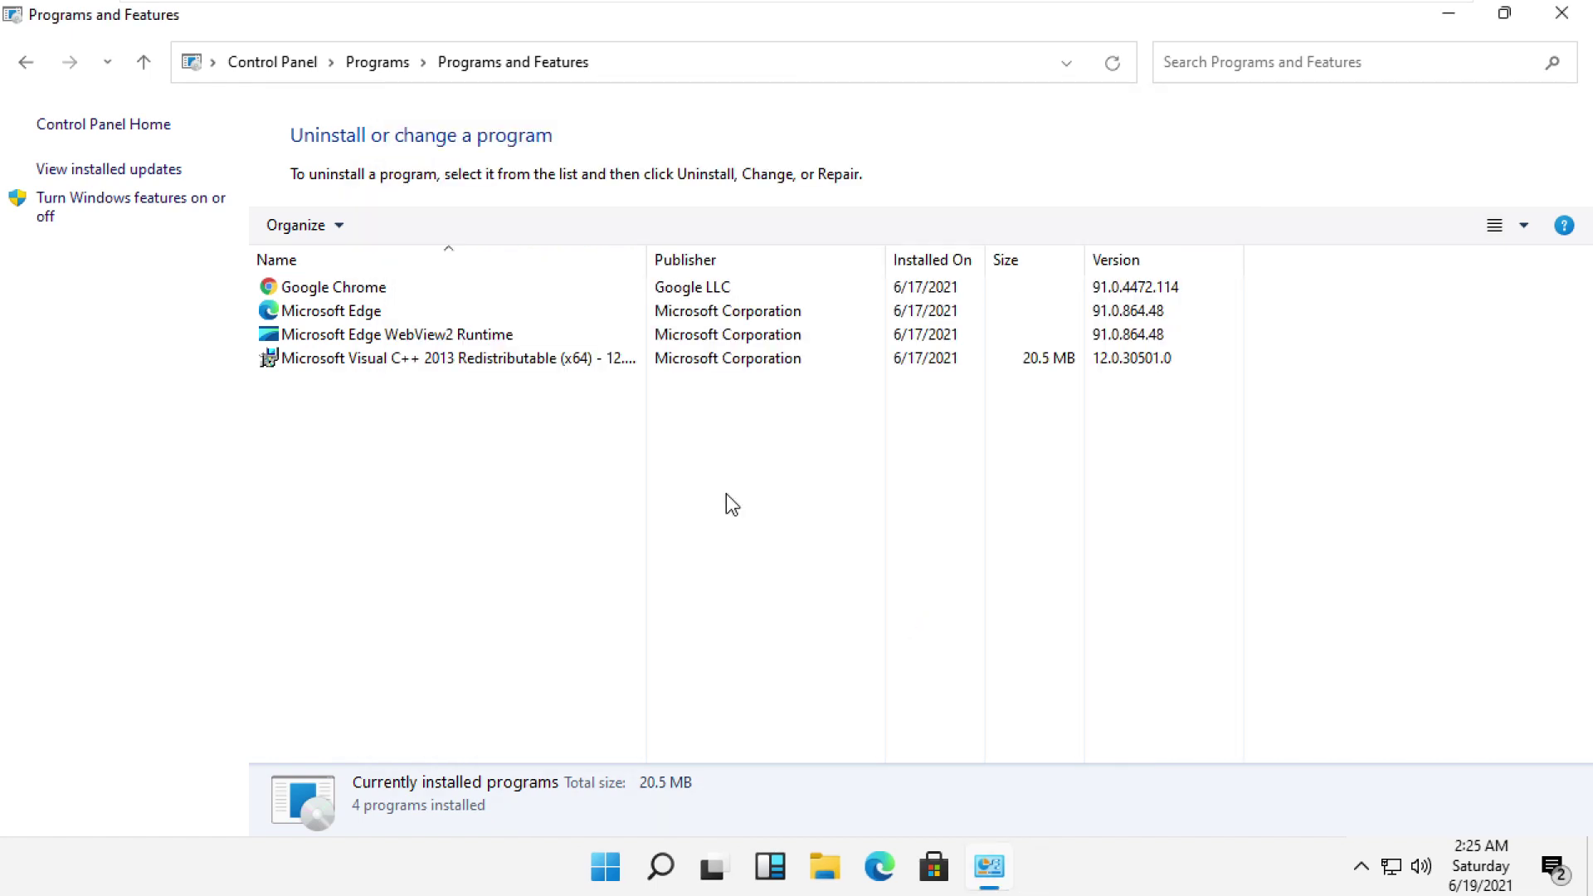
pyautogui.click(1562, 12)
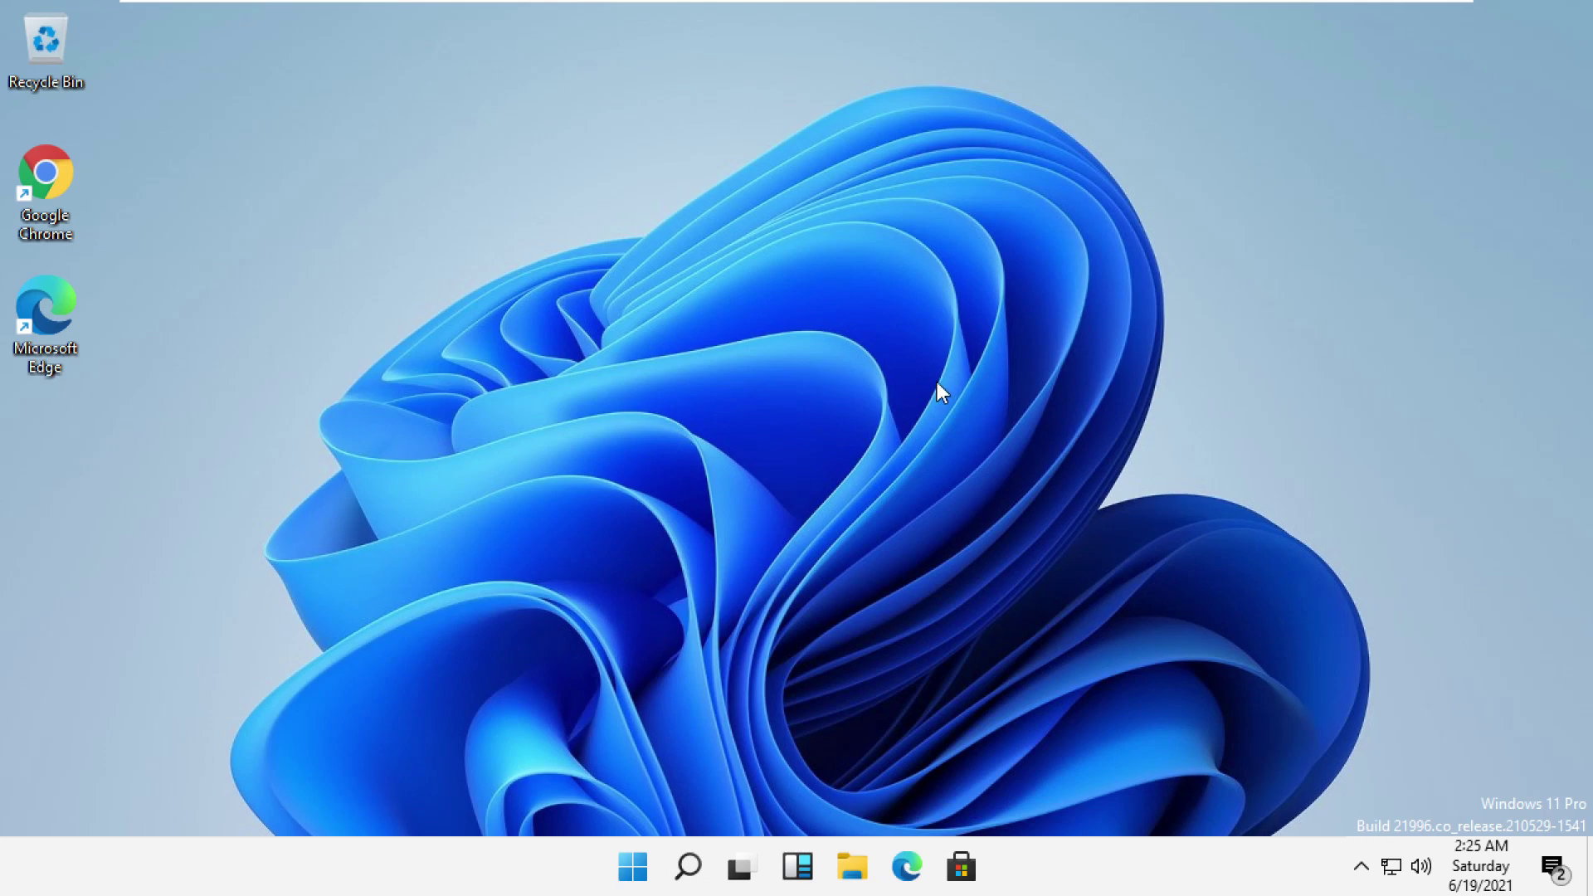